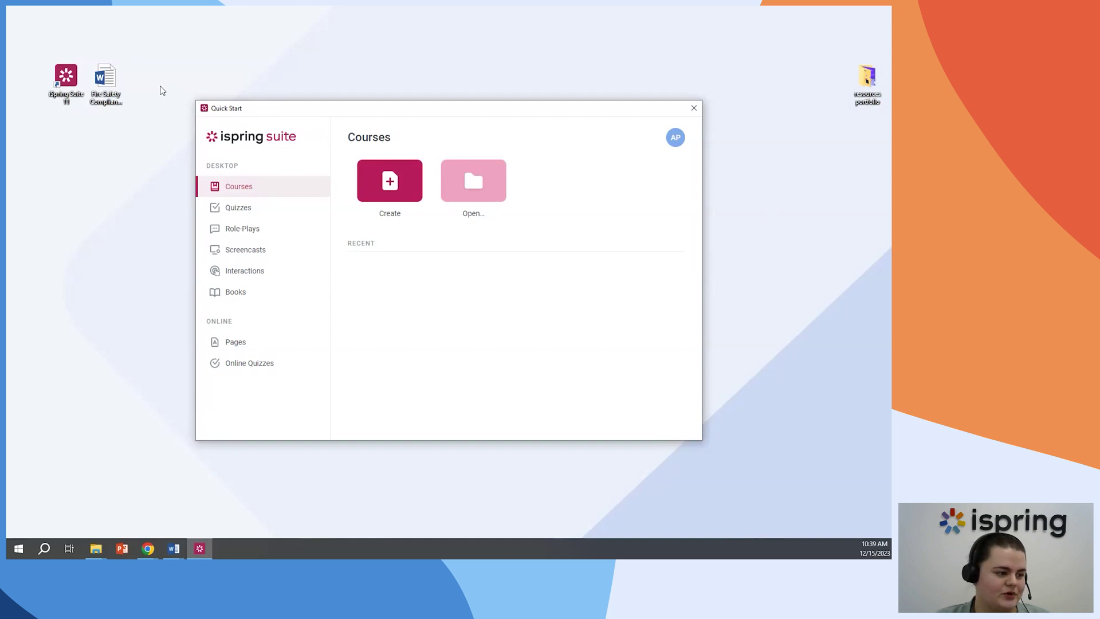
- Create a new blank online page from the Online Pages section of Quick Start
left_click(235, 342)
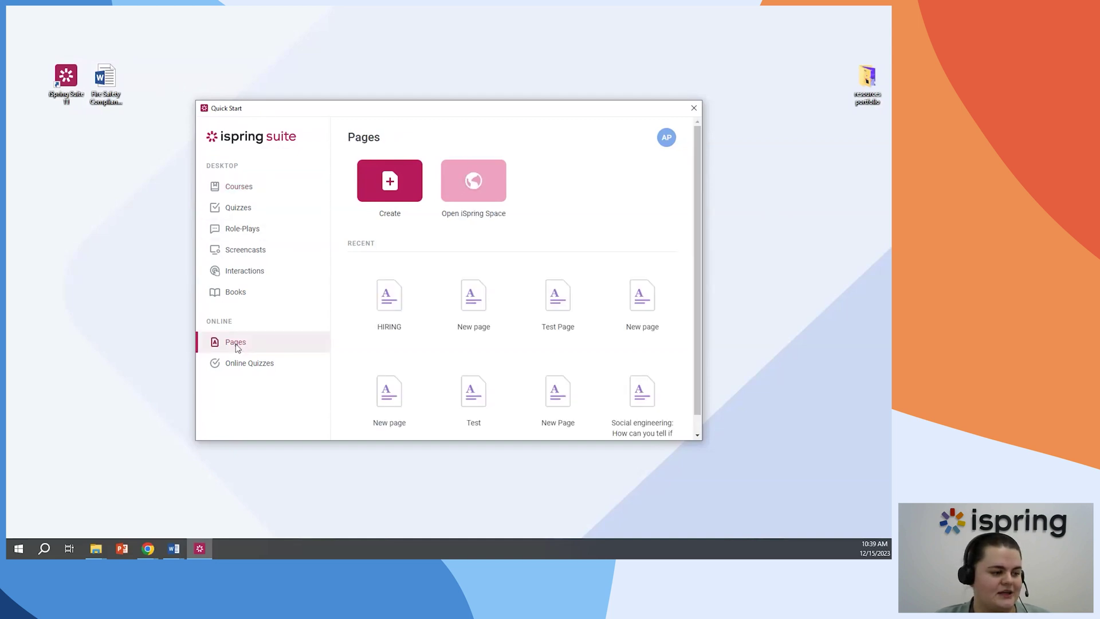
left_click(404, 208)
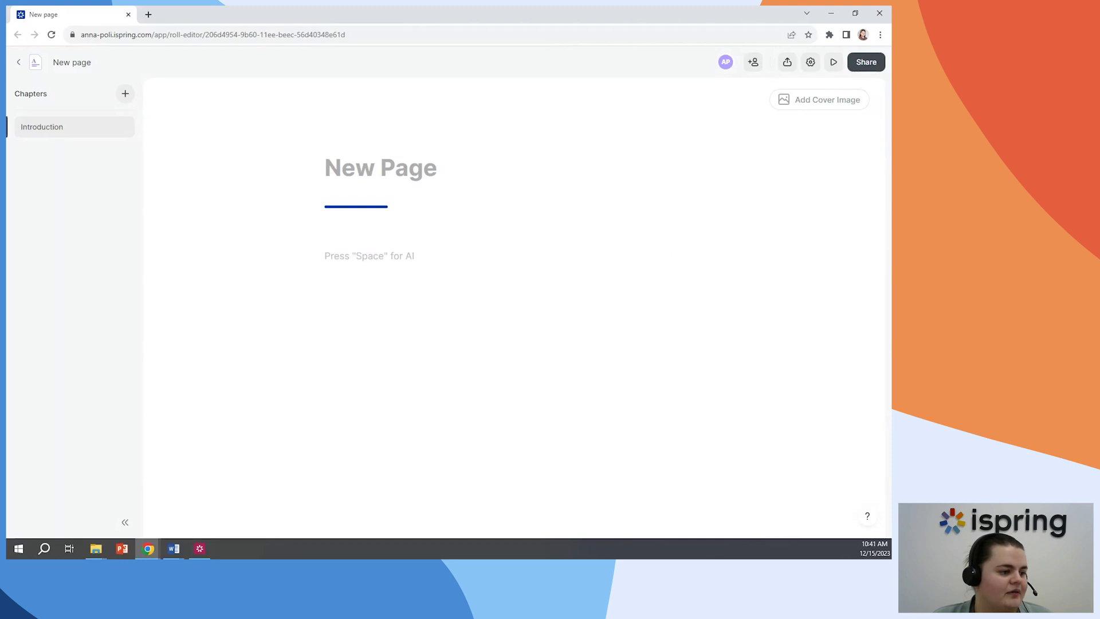
- Write 'Hello!' on the page's first line and bring up the AI prompt on a new line below
left_click(340, 256)
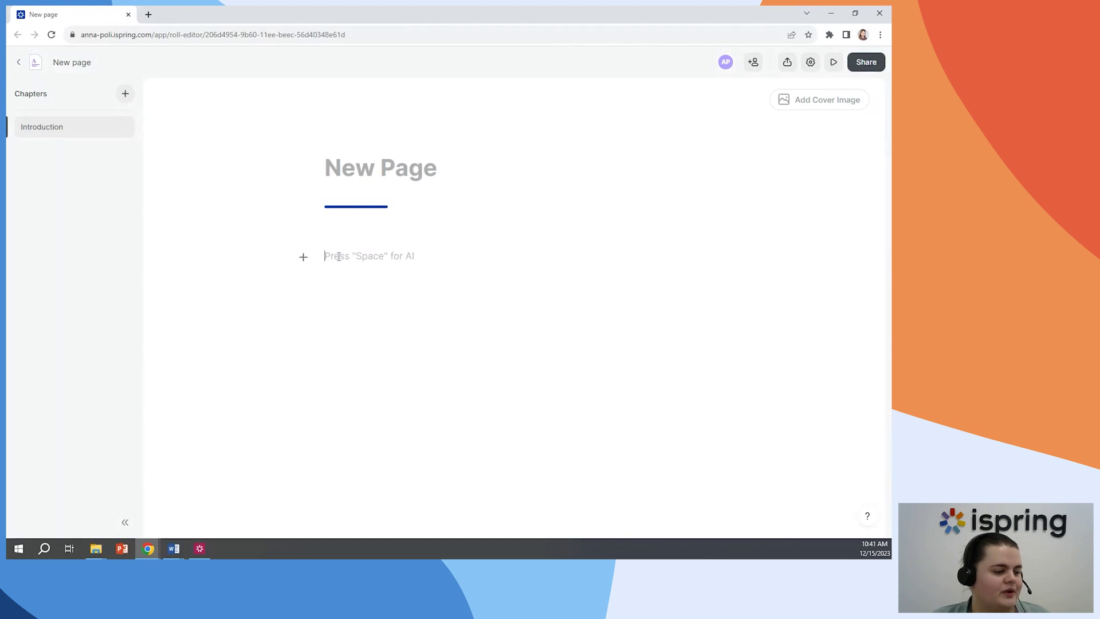
left_click(304, 259)
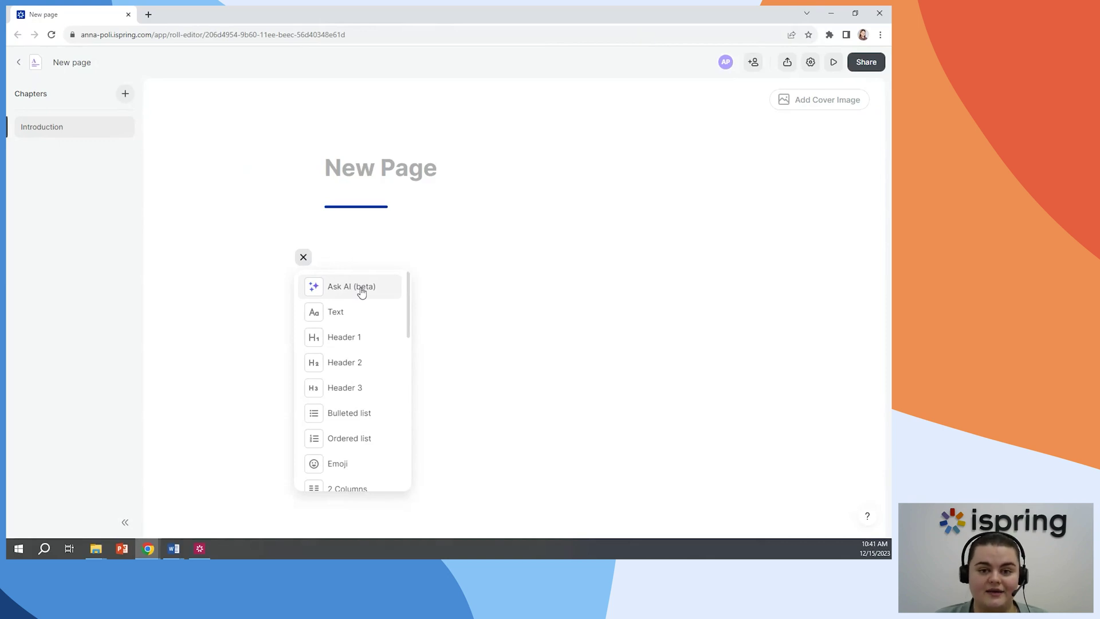
left_click(418, 242)
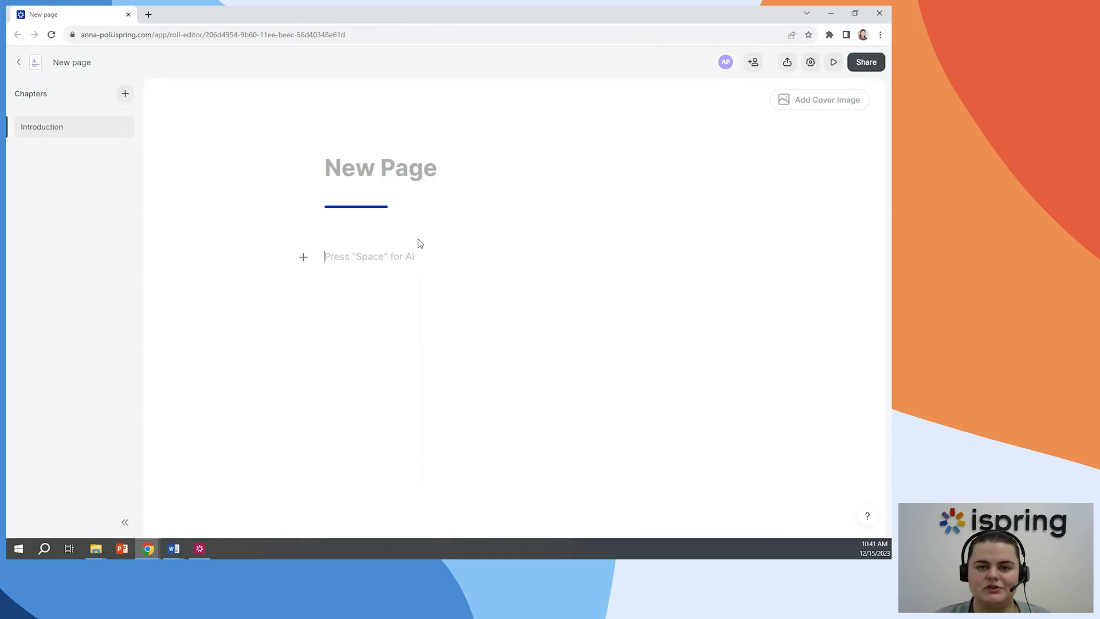
type("Hel")
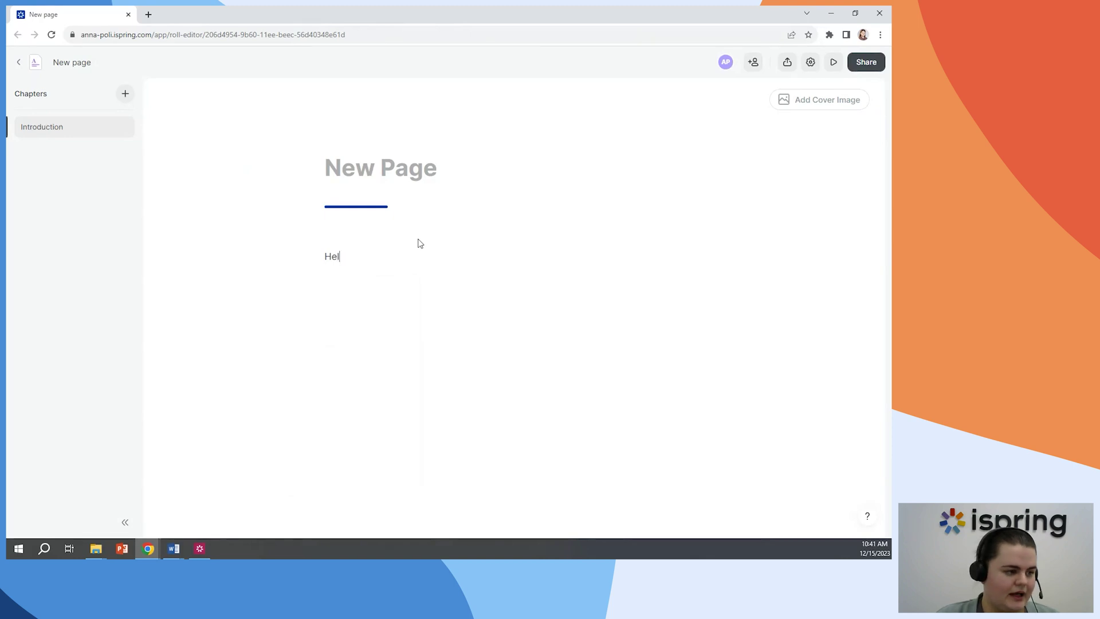
type("lo!")
key("ctrl+a")
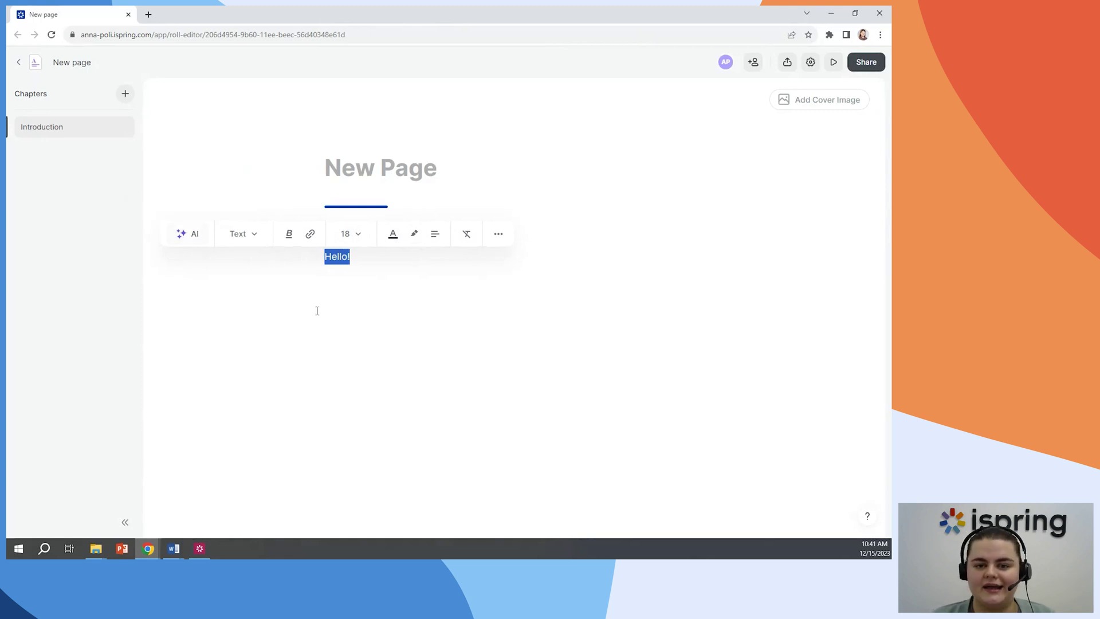
left_click(375, 284)
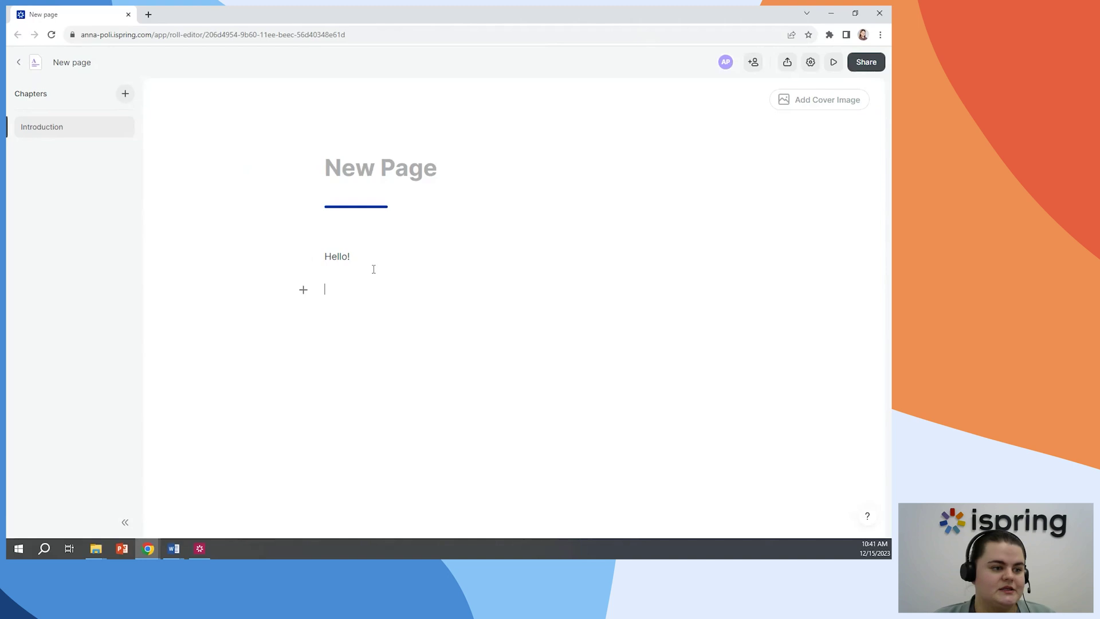
key("space")
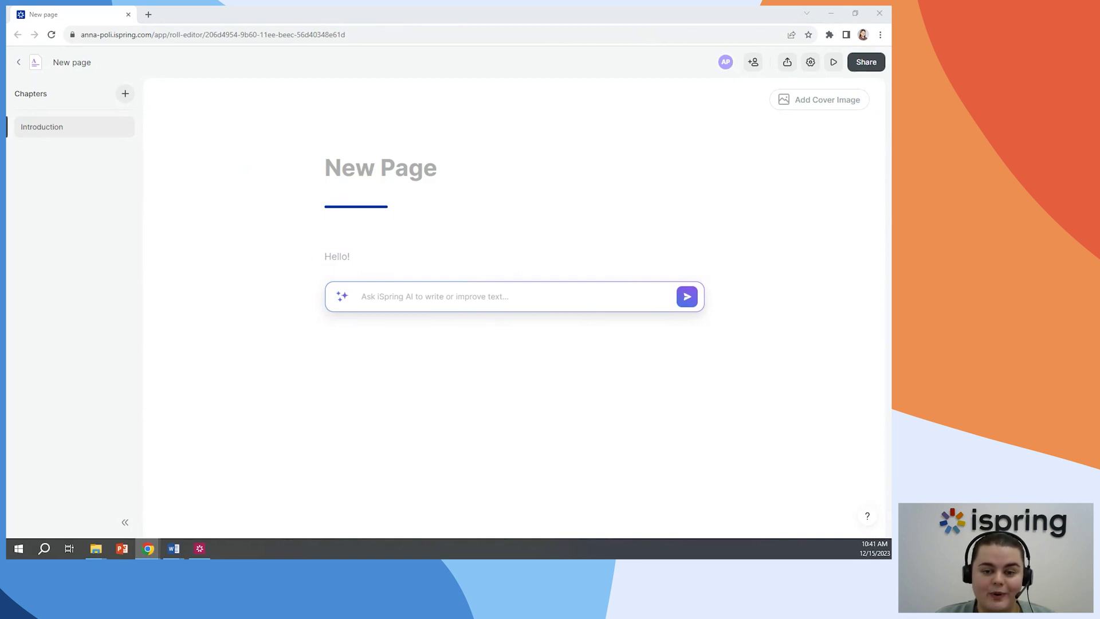
- Get regenerated AI title ideas for a Fire Safety in the Workplace course and insert three titles
left_click(367, 296)
type("Suggest some titles for Fire Safety in the Workplace Course")
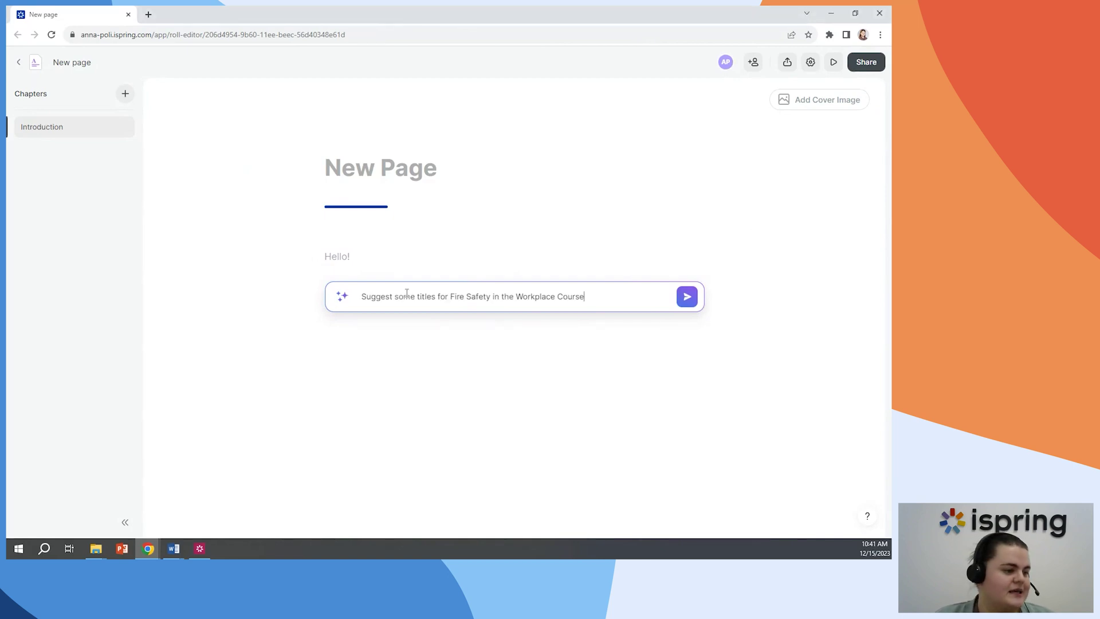
key("Return")
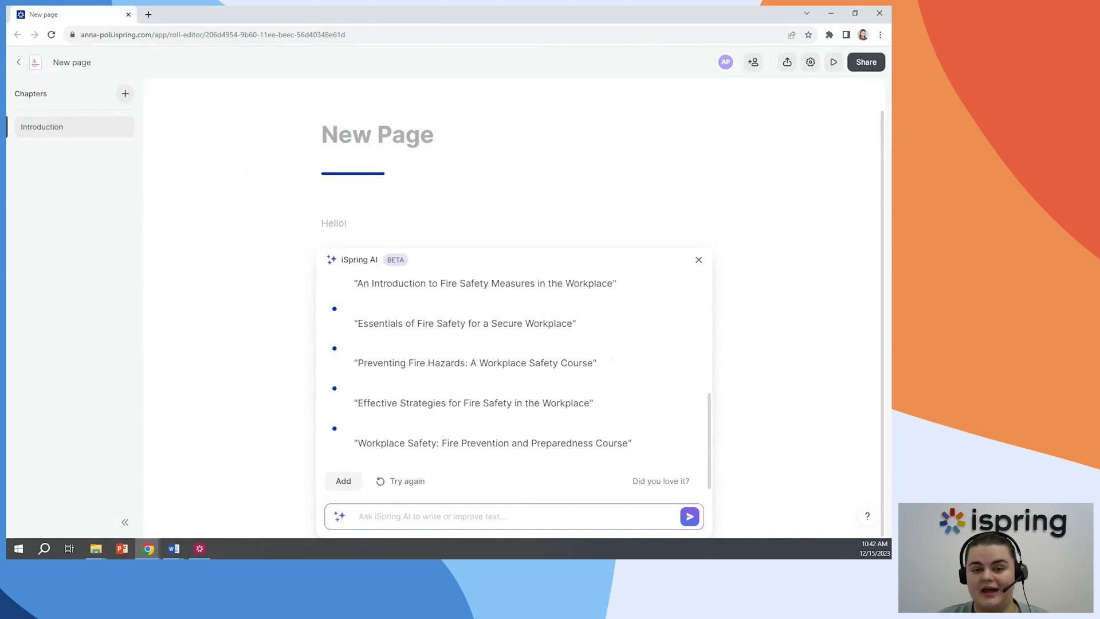
left_click(408, 484)
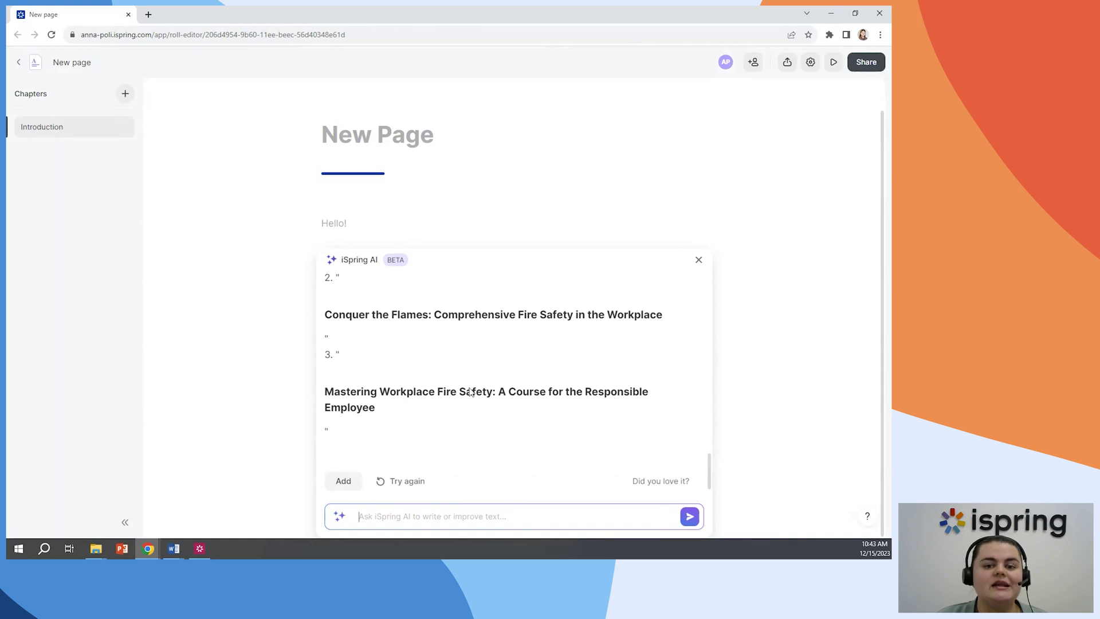
left_click(347, 485)
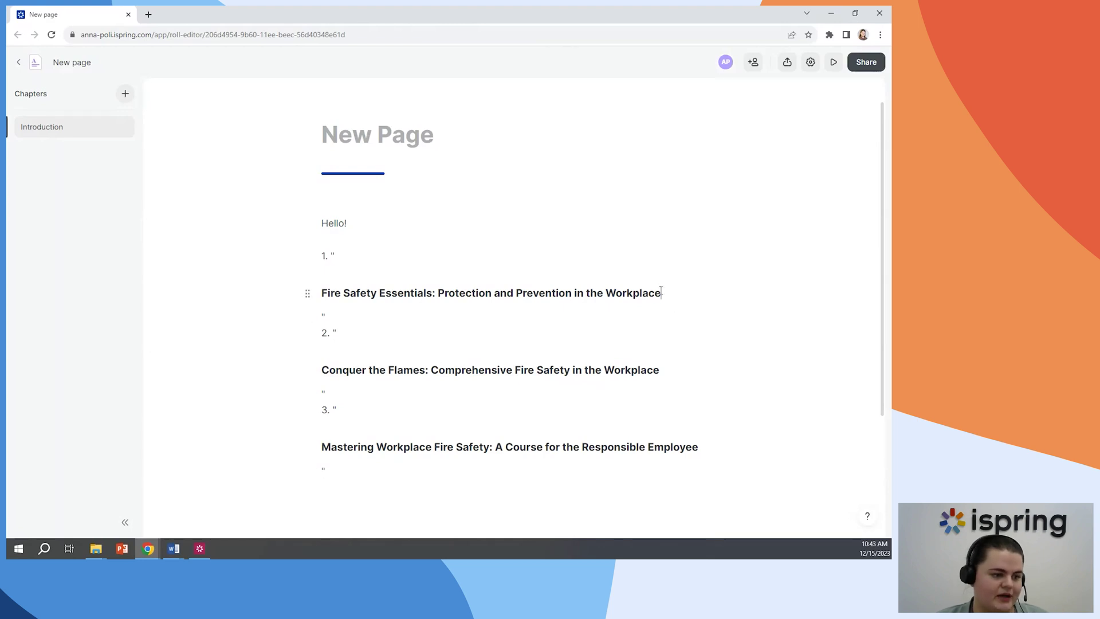
left_click_drag(662, 293, 326, 289)
key("ctrl+c")
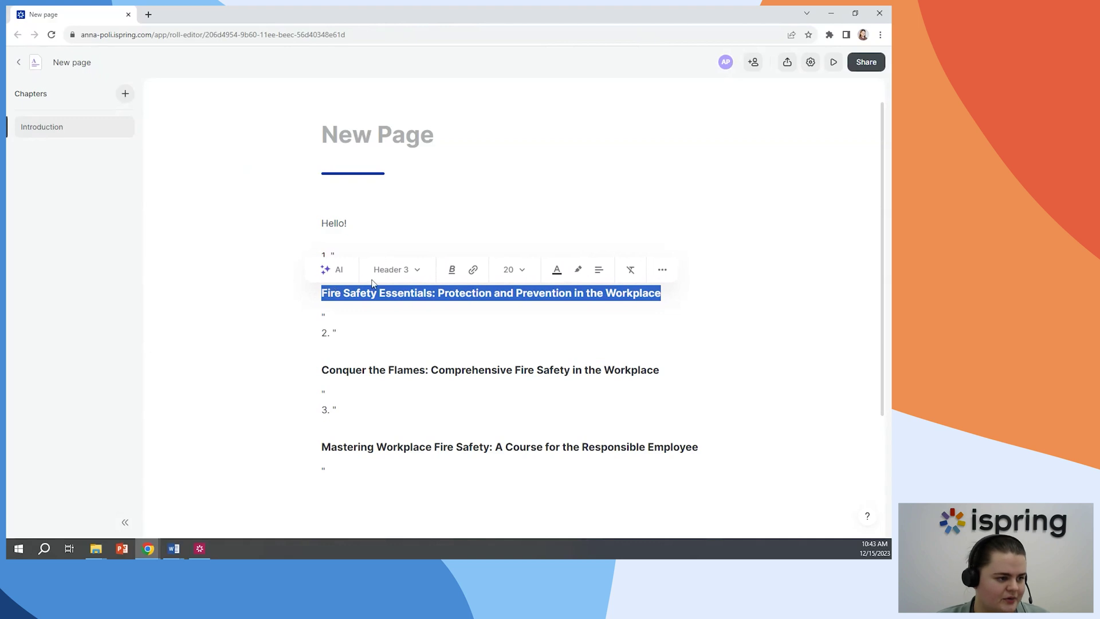
- Set 'Fire Safety Essentials: Protection and Prevention in the Workplace' as page title and sole body heading
left_click(450, 132)
key("ctrl+v")
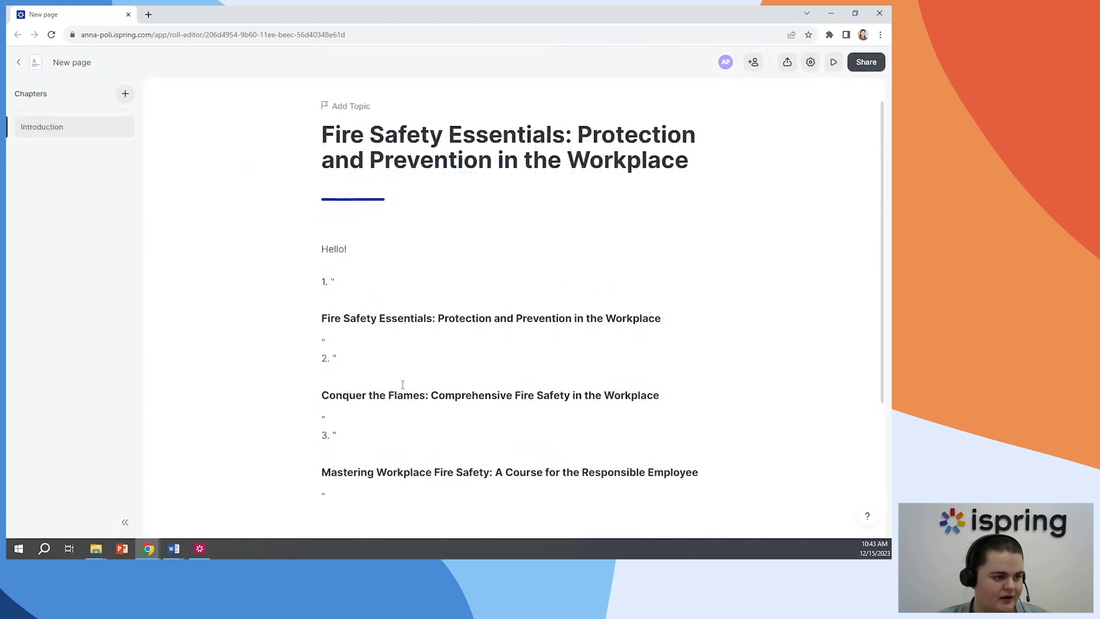
key("ctrl+a")
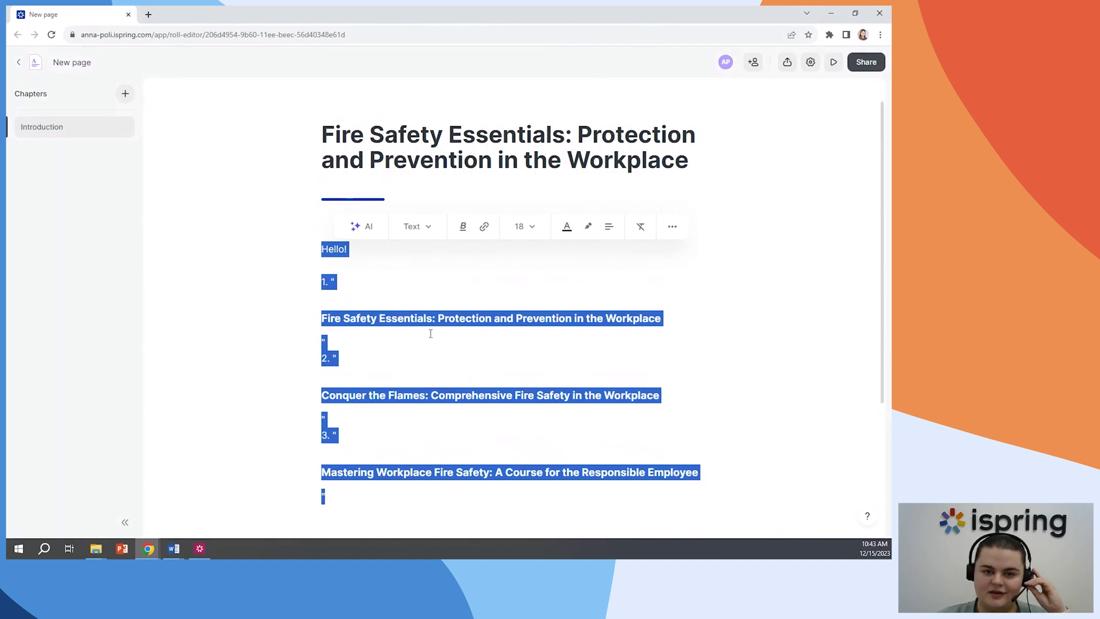
key("Delete")
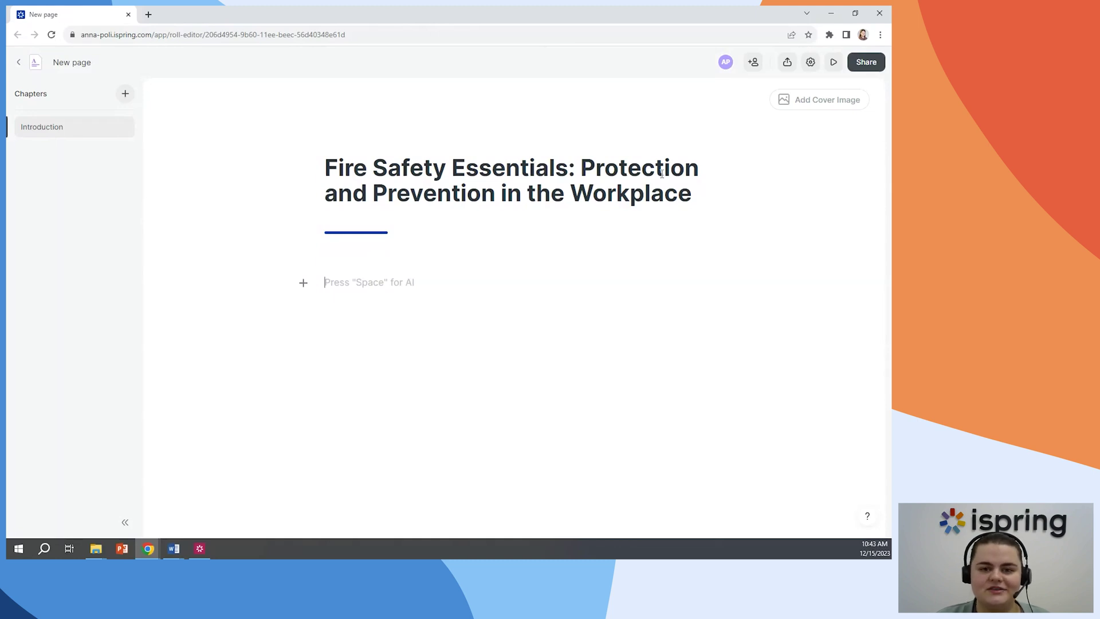
key("ctrl+v")
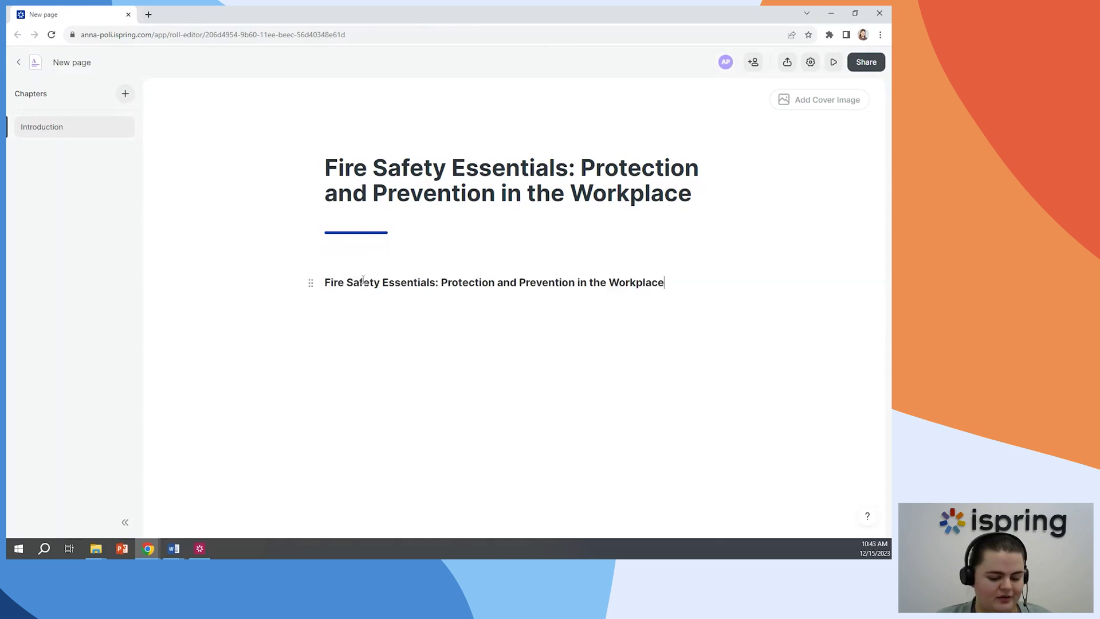
triple_click(657, 282)
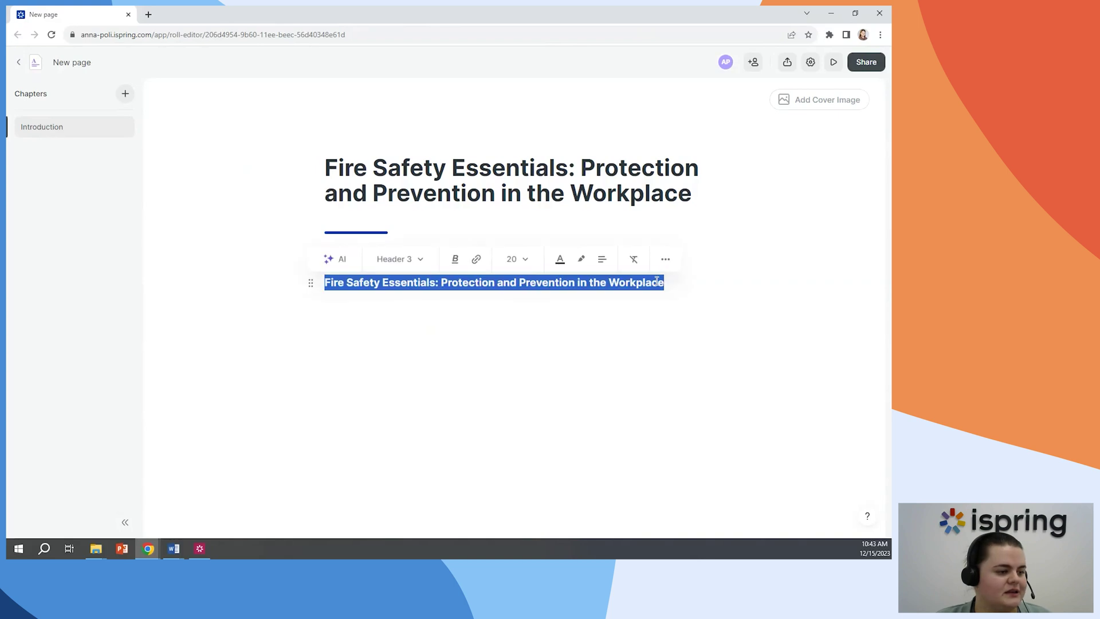
- Generate an AI course outline from the heading and add it below, Introduction through Training and Education
left_click(349, 261)
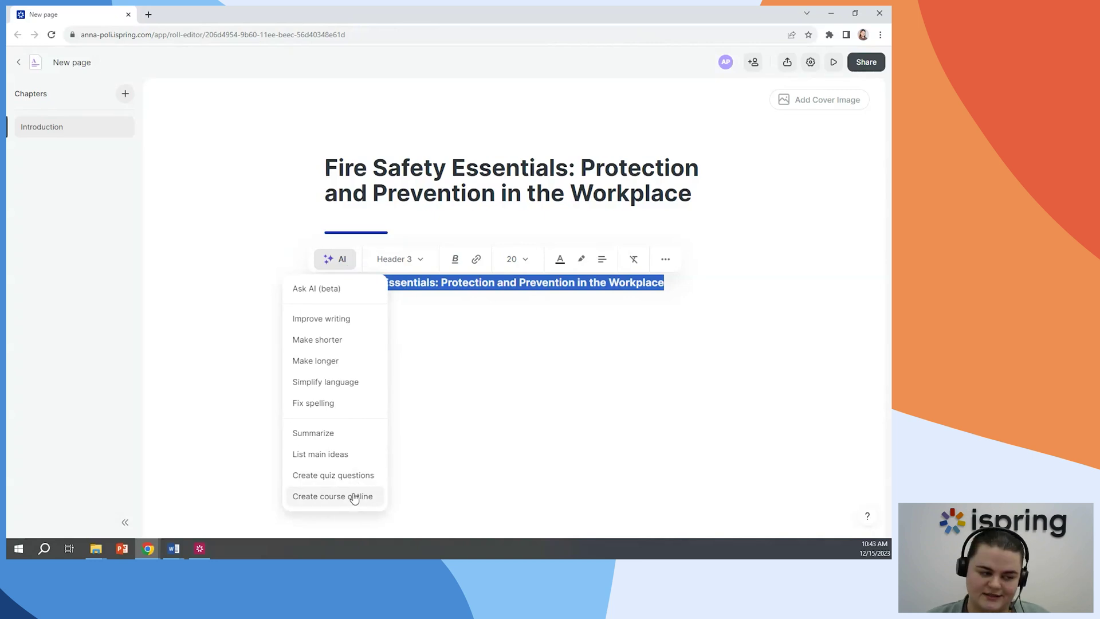
left_click(332, 497)
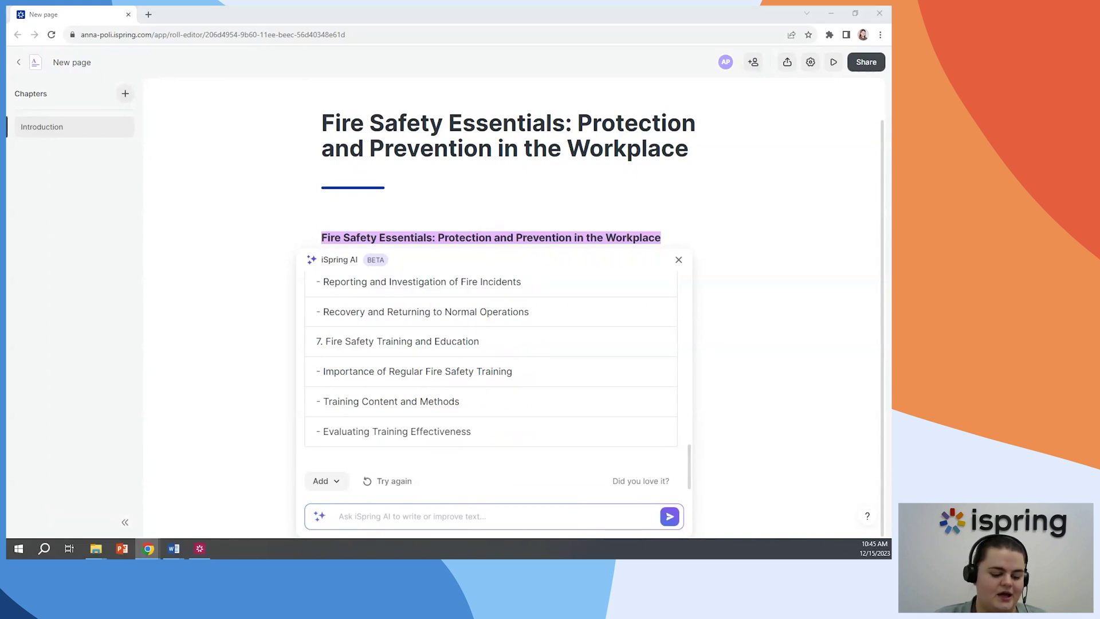
left_click(326, 486)
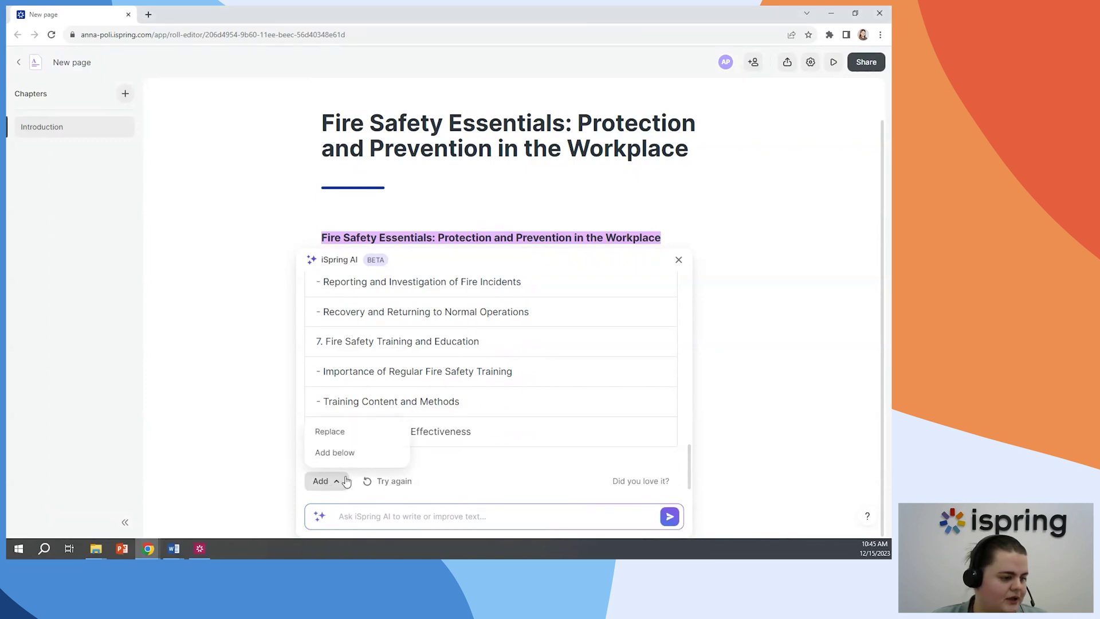
left_click(348, 451)
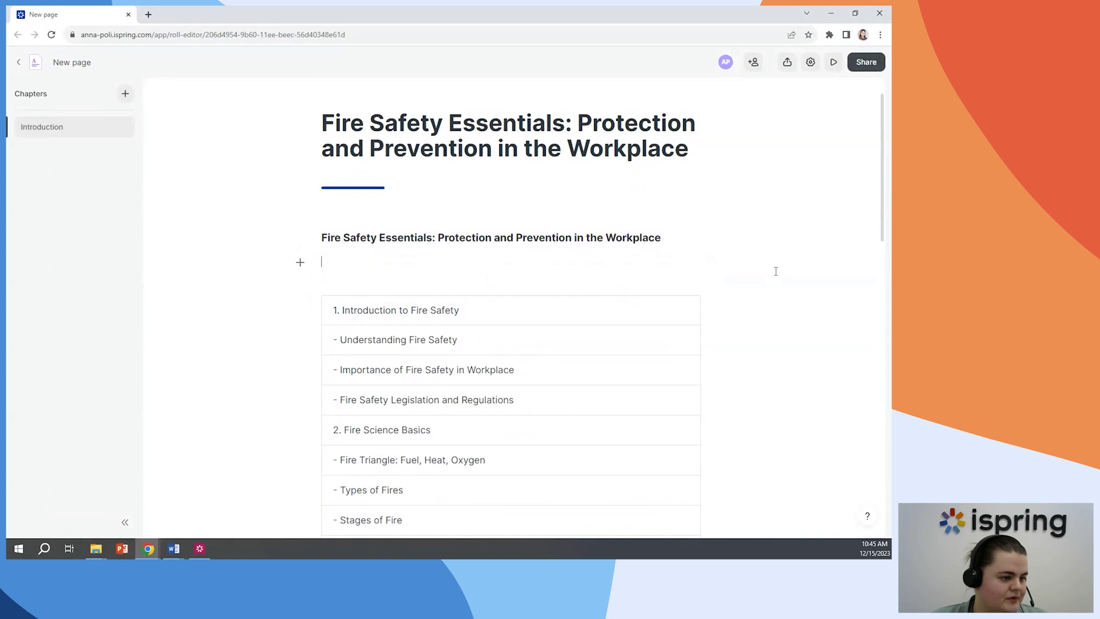
scroll(776, 295, "down", 5)
scroll(745, 308, "down", 9)
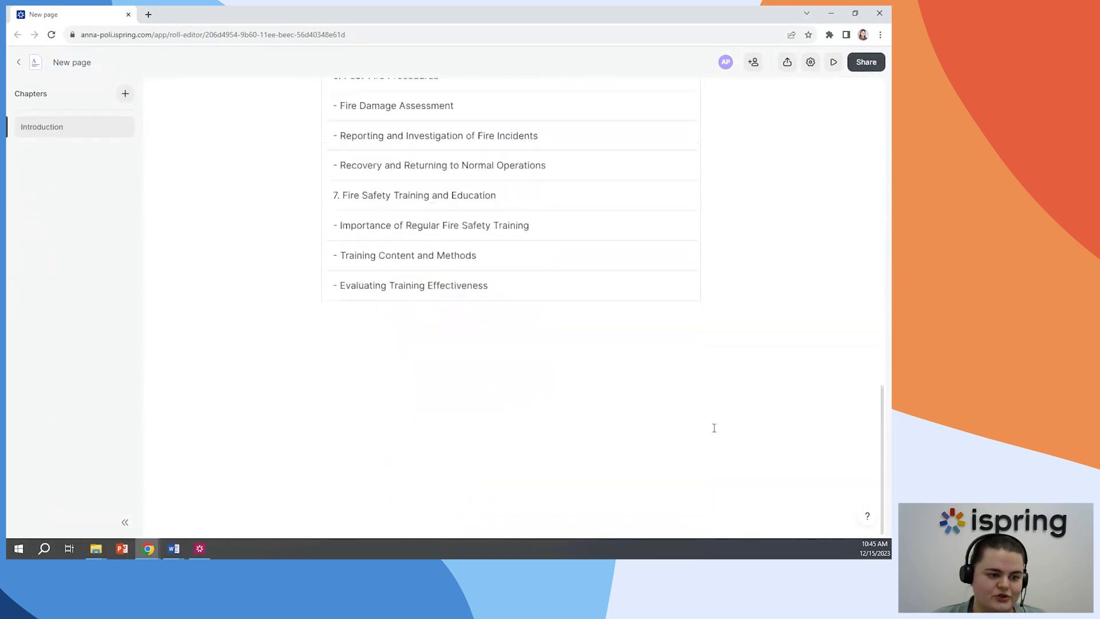
key("space")
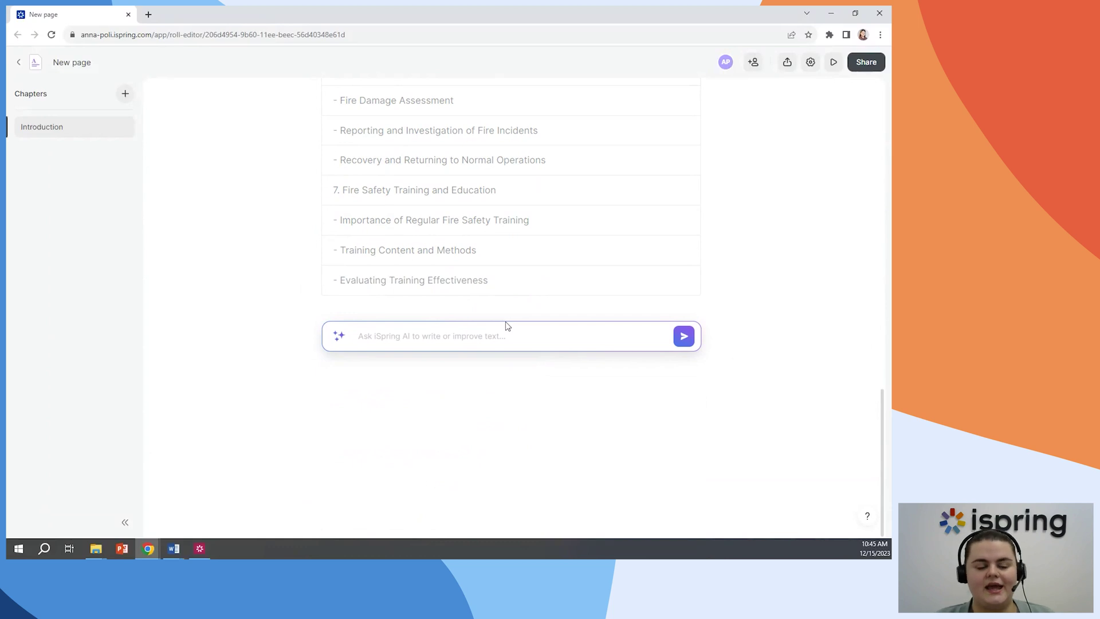
- Request a Fire Safety Week 1 assessment from the AI and insert its four open-ended questions
type("Write an assessment to be completed one week after the 1 lesson of the course \"Fire Safety Essentials: Protection and Prevention in the Workplace\" ends to help the learner to understand the actions they need to take in case of fire in the workplace")
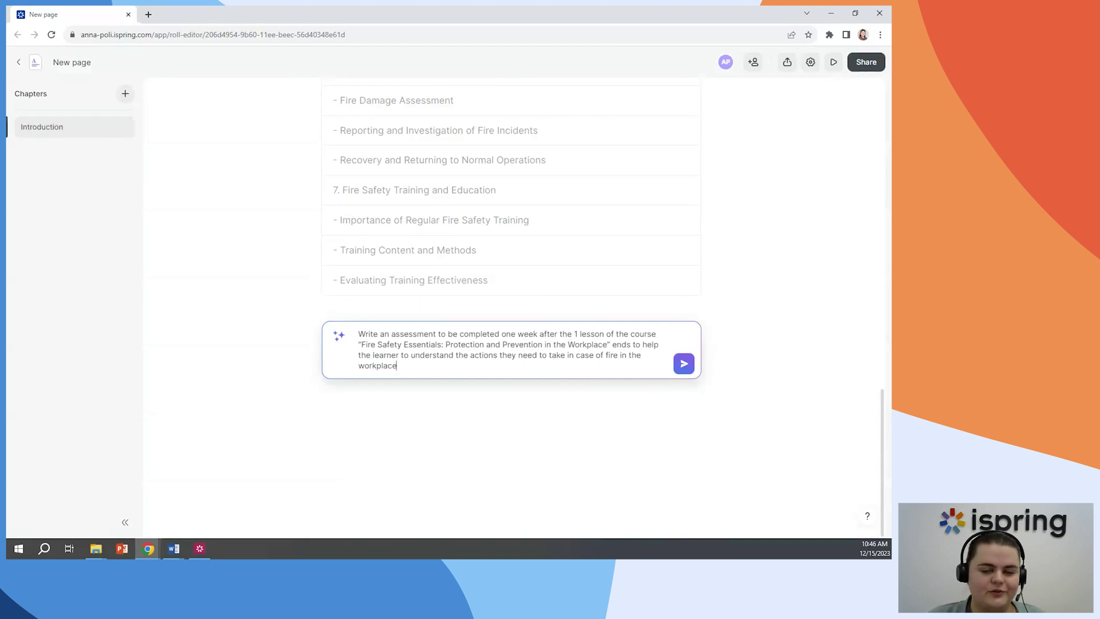
left_click(684, 363)
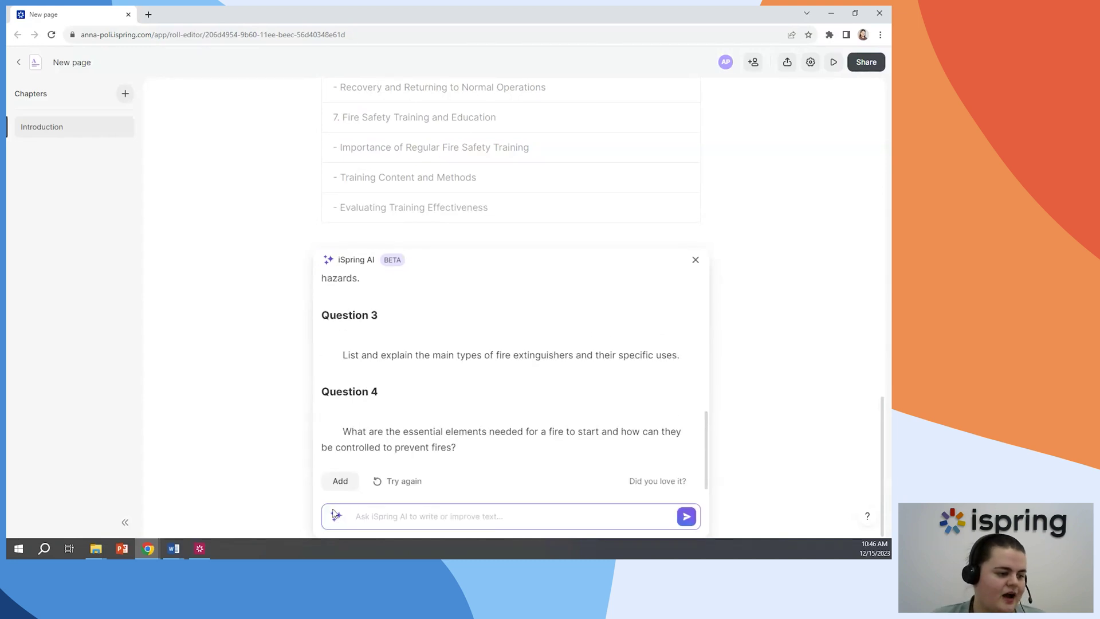
left_click(341, 482)
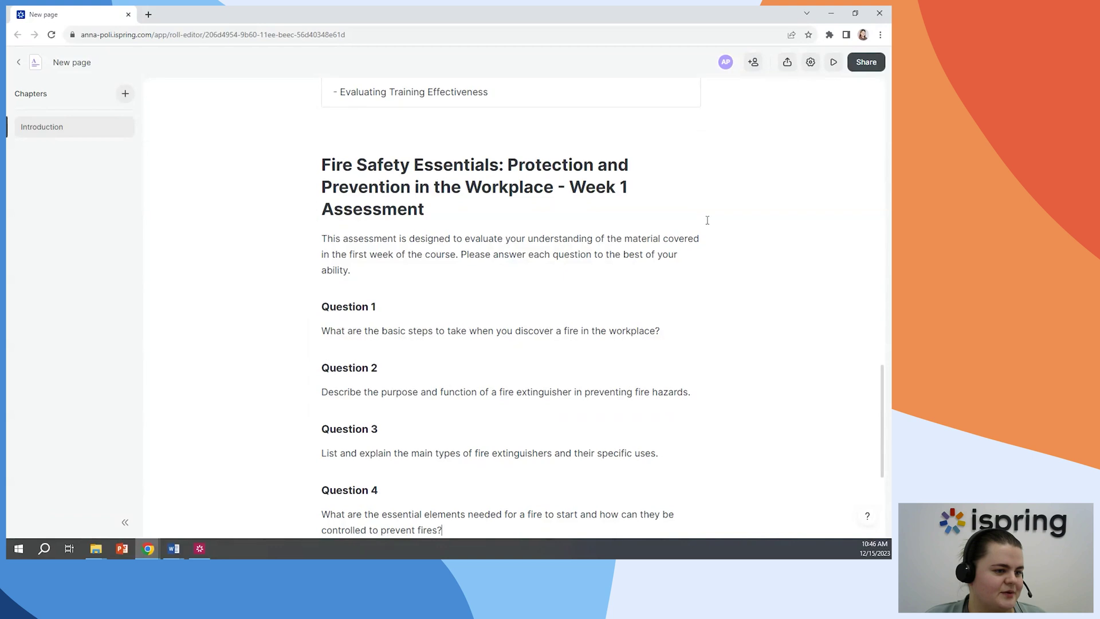
scroll(708, 220, "down", 3)
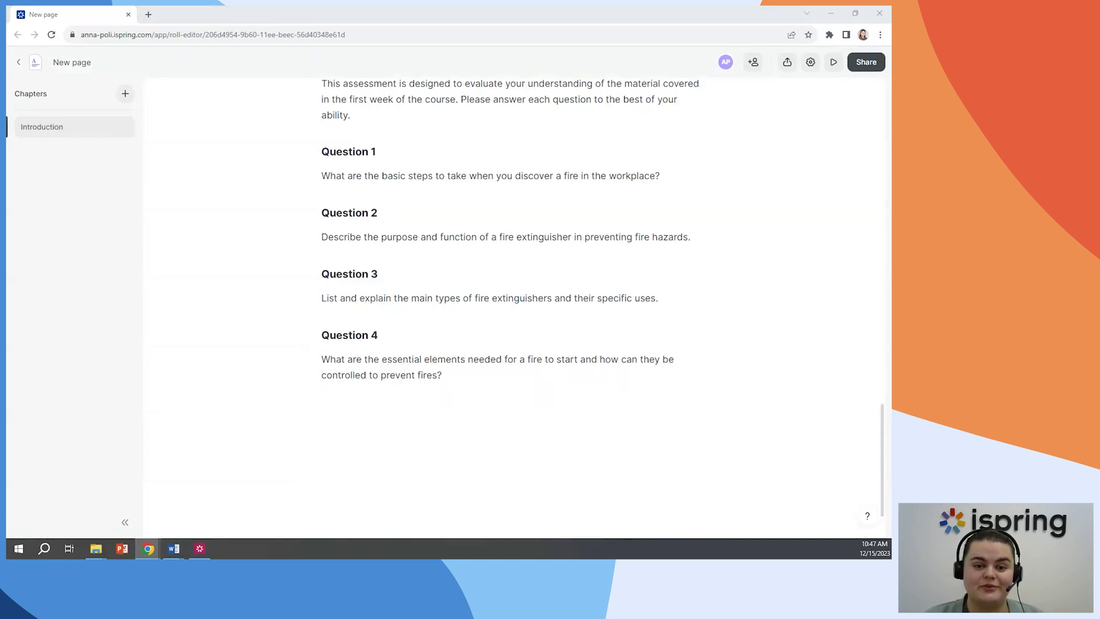
- Paste five evacuation-tip paragraphs below Question 4 and have the AI create quiz questions from them
left_click(509, 380)
key("Return")
type("If you failed to suppress the fire, hurry to the nearest fire exit. Follow the evacuation signs, including signals on walls and above doors. Remember! Smoke builds up in the upper part of a room, so get as low as you can. Take a piece of clothing, for example a scarf or a handkerchief, then press it to your face or tie it around your head. Breathe only through this bandage to protect yourself from smoke inhalation. Warning! Don’t use an elevator. Fire can cause an electricity blackout at any moment and you might get stuck: the elevator will stop, smoke will fill the cabin, and you’ll be unable to breathe.")
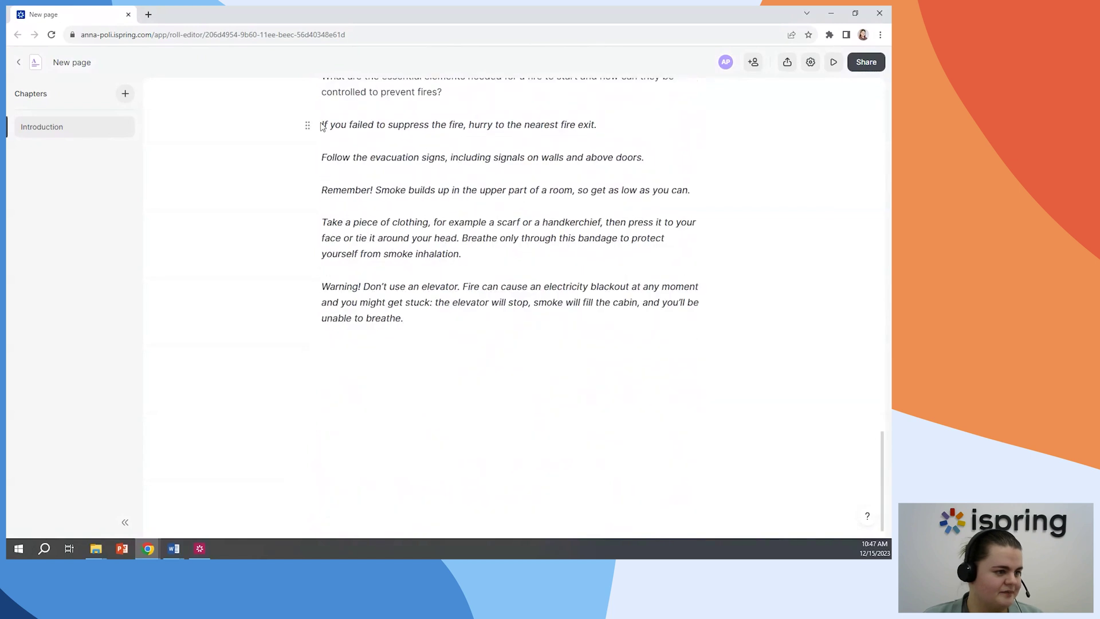
left_click_drag(322, 124, 418, 318)
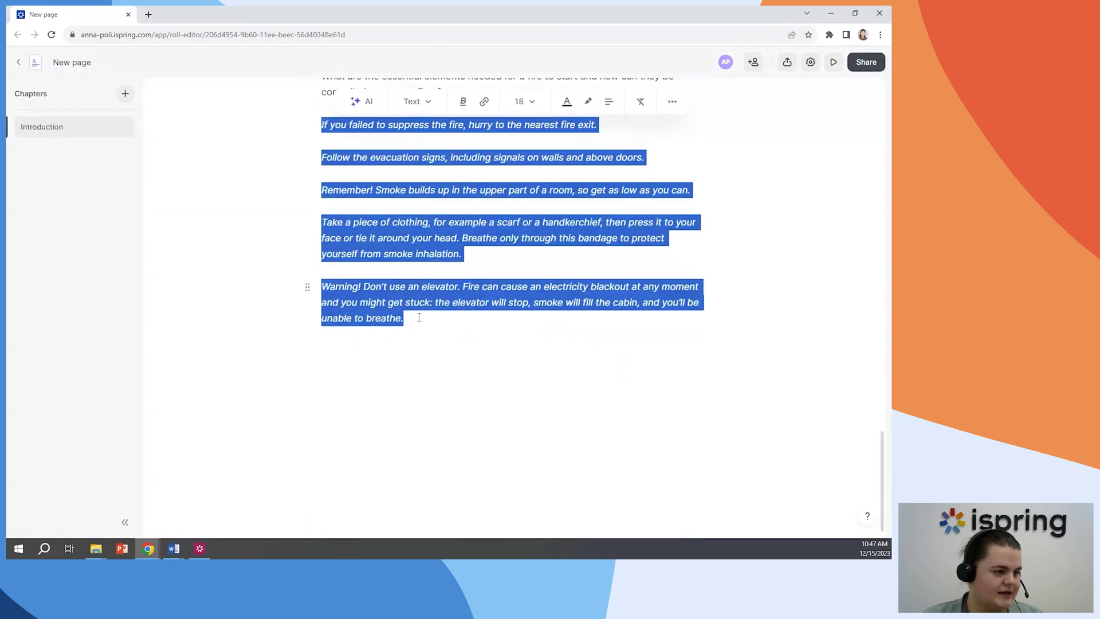
left_click(367, 107)
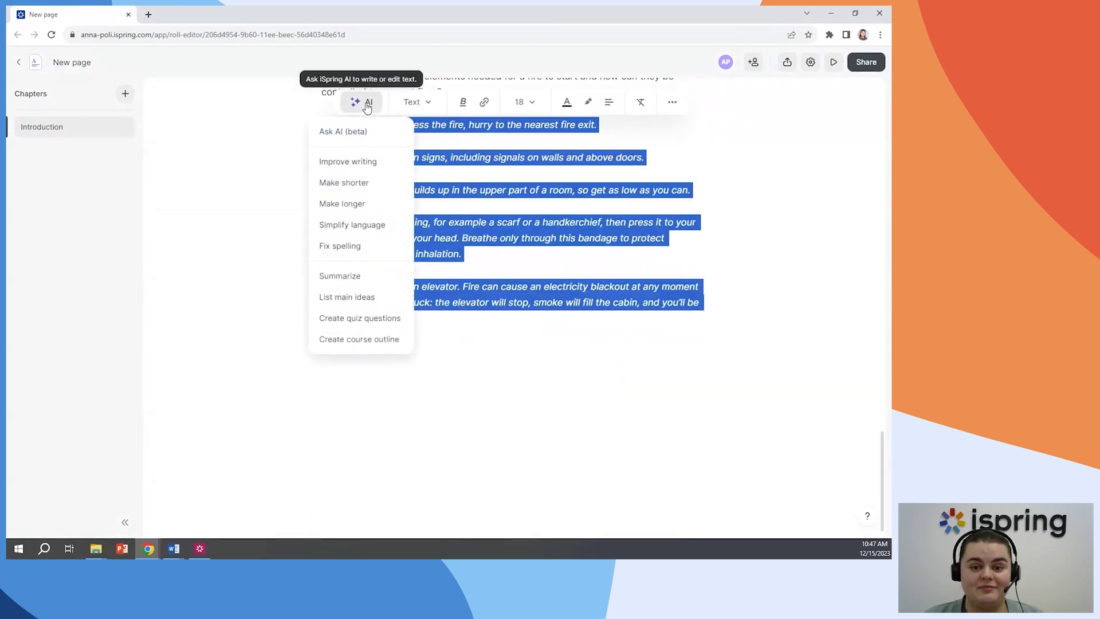
left_click(392, 326)
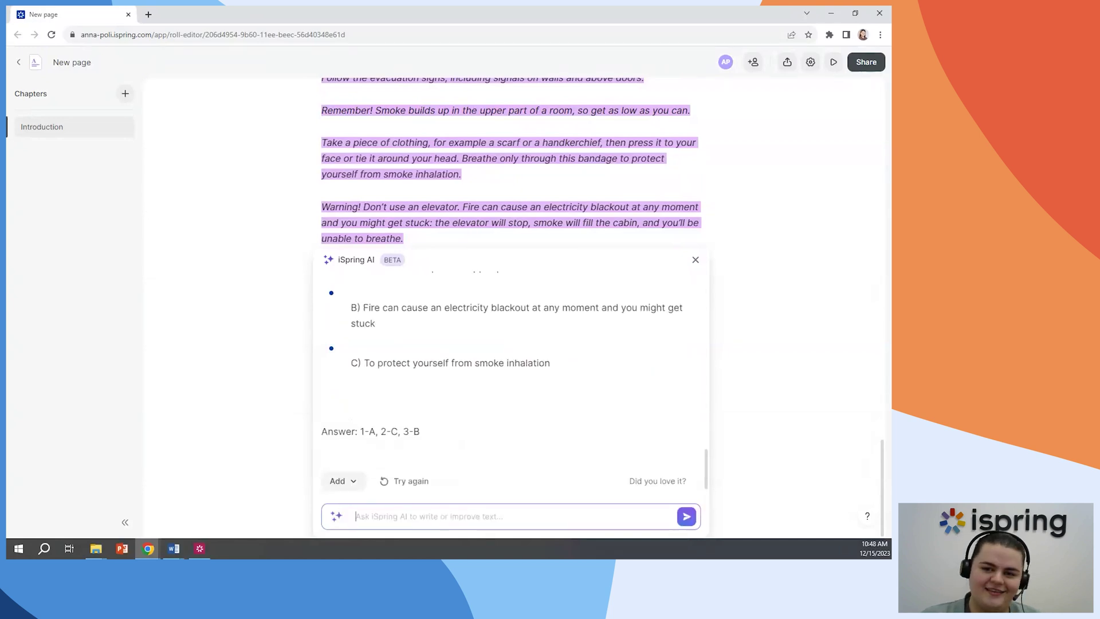
- Add the quiz questions below the tips, then paste and select three risk-assessment paragraphs at the end
left_click(344, 482)
left_click(352, 453)
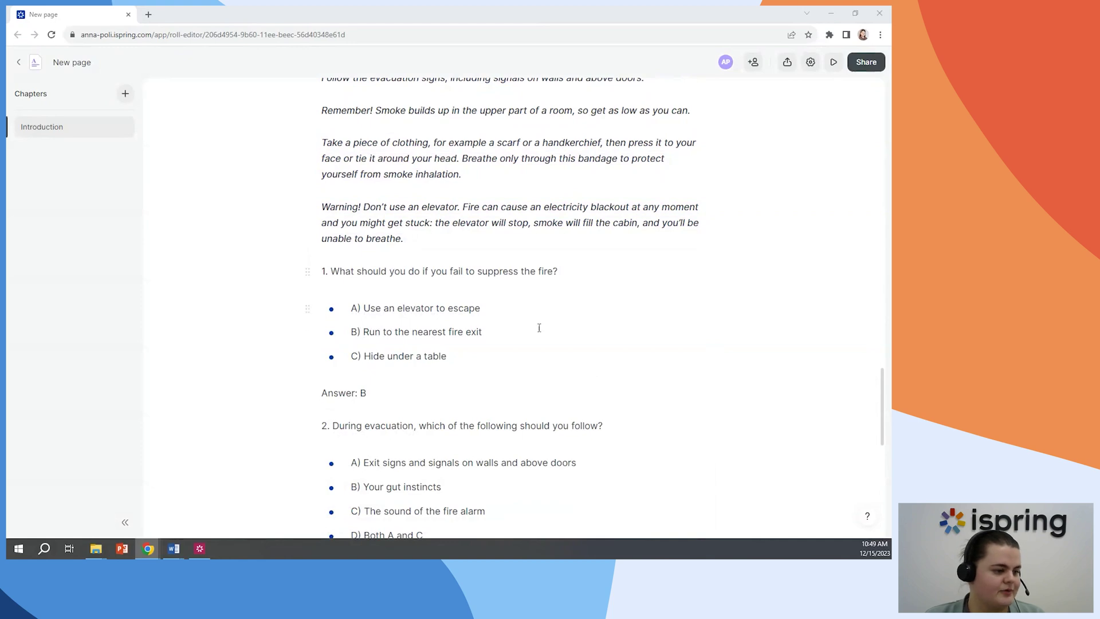
scroll(539, 328, "down", 8)
left_click(422, 369)
type("Employers (and/or building owners or occupiers) must carry out a fire safety risk assessment and keep it up to date. This shares the same approach as health and safety risk assessments and can be carried out either as part of an overall risk assessment or as a separate exercise. Based on the findings of the assessment, employers need to ensure that adequate and appropriate fire safety measures are in place to minimize the risk of injury or loss of life in the event of a fire. Remember to review and update your risk assessment regularly. To help prevent fire in the workplace, your risk assessment should identify what could cause a fire to start, such as sources of ignition (heat or sparks) and substances that burn, and the people who may be at risk. Once you have identified the risks, you can take appropriate action to control them.")
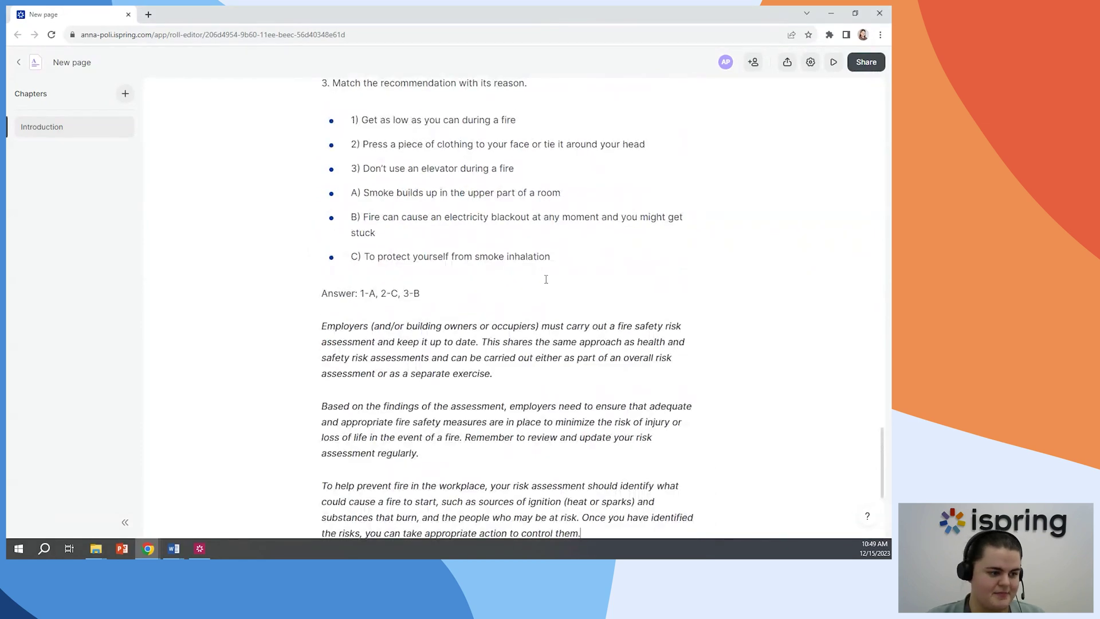
scroll(555, 273, "down", 3)
left_click_drag(582, 375, 323, 168)
- Run AI Simplify language on the selected risk-assessment paragraphs and replace the originals with the result
left_click(370, 147)
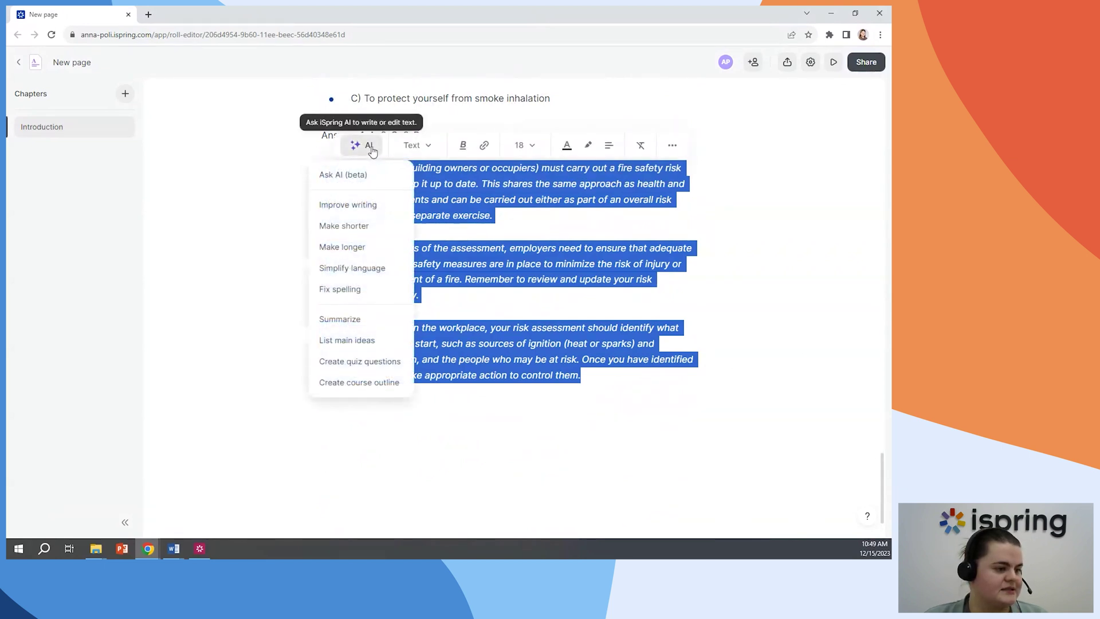
left_click(352, 268)
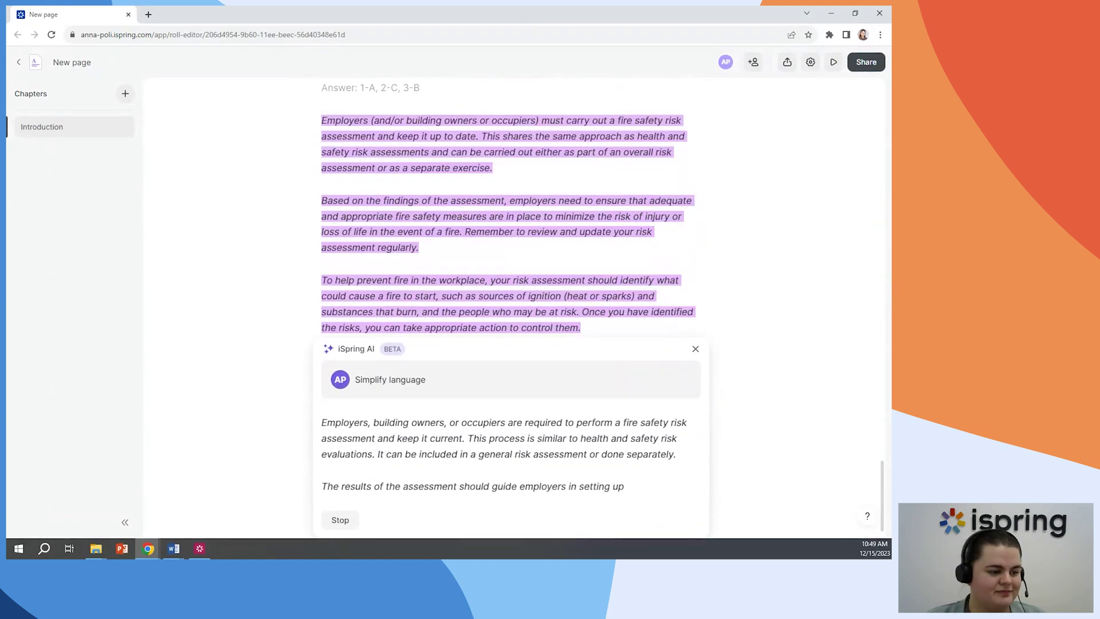
left_click(353, 485)
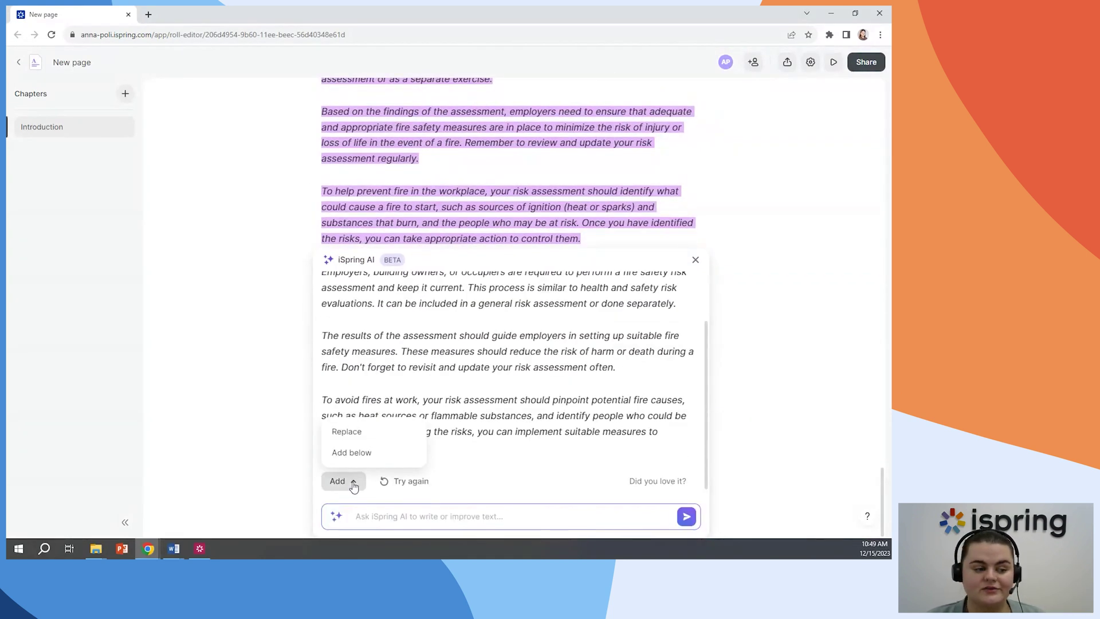
left_click(351, 433)
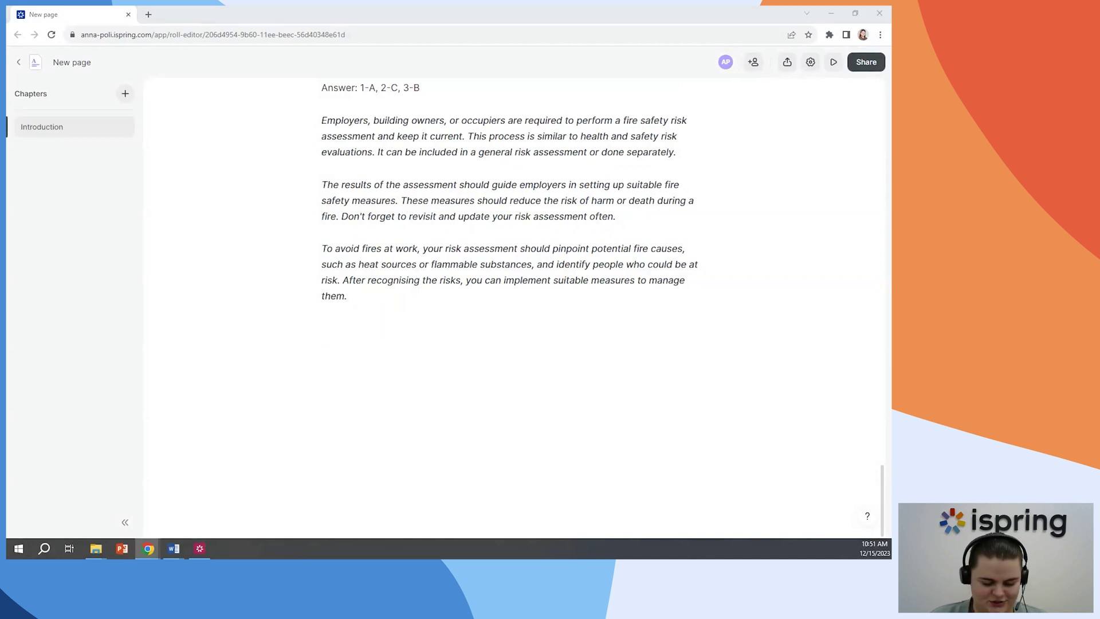
left_click(428, 327)
- Submit the AI request for Spanish instructions on how to extinguish a fire
key("Return")
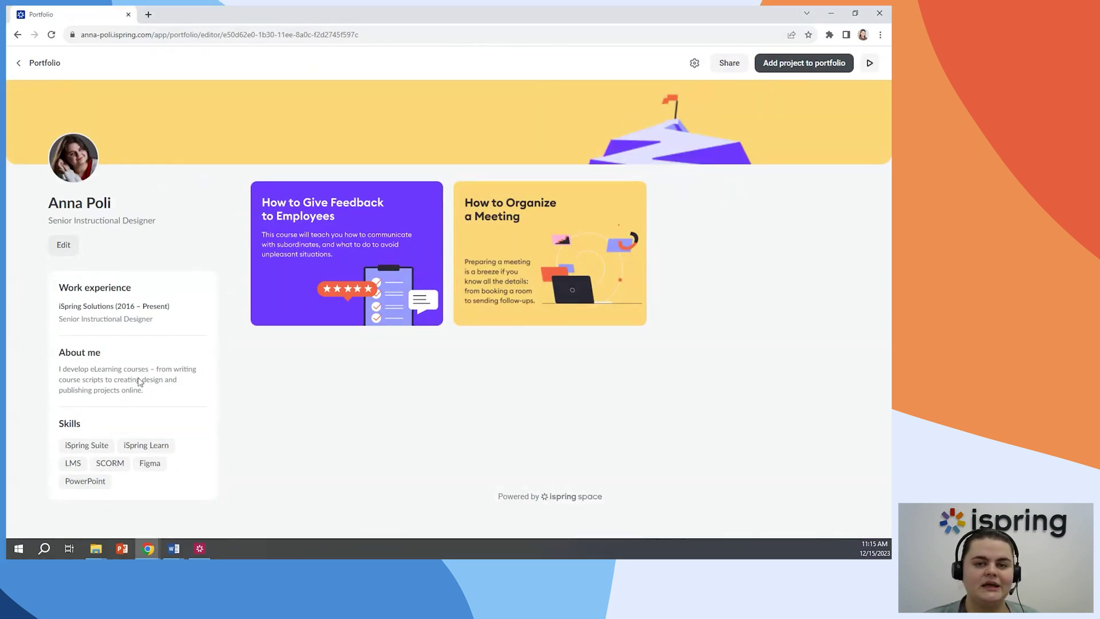
- Close the Portfolio editor browser window to return to the seven-item All Materials list
mouse_move(507, 265)
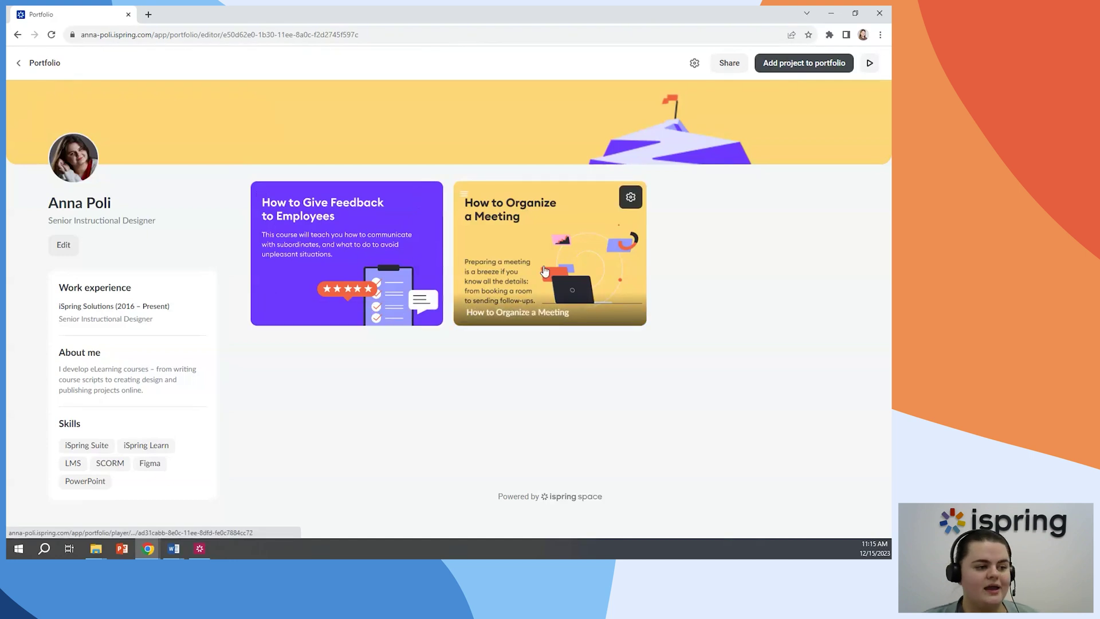
left_click(881, 14)
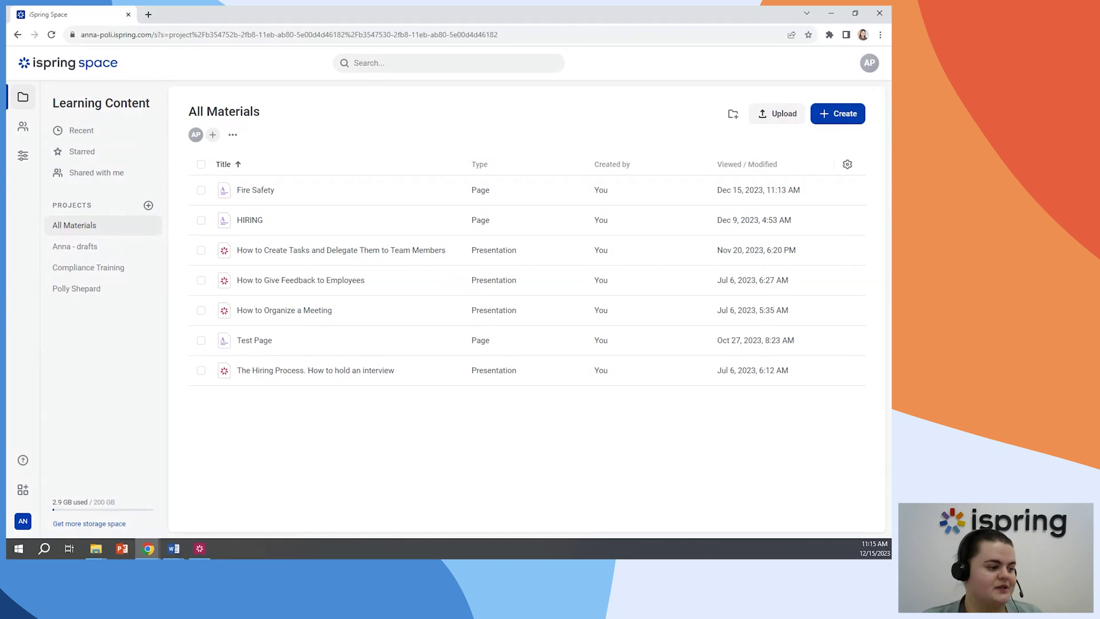
- Confirm the Portfolio toggle is On in workspace Settings, then open My Portfolio from the AP avatar
left_click(25, 160)
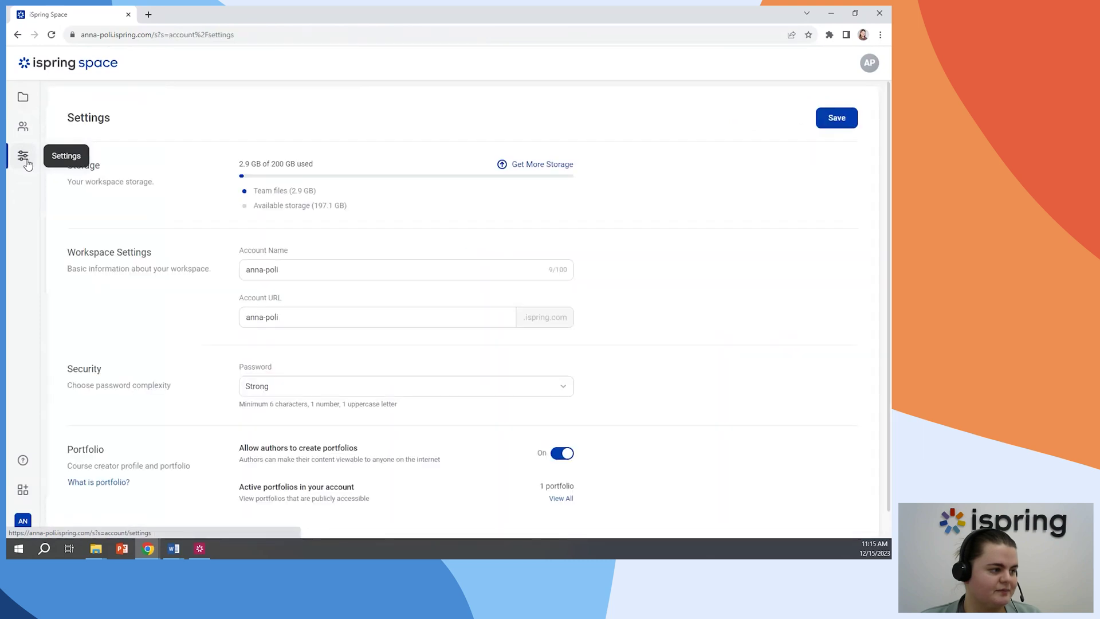
scroll(564, 435, "down", 1)
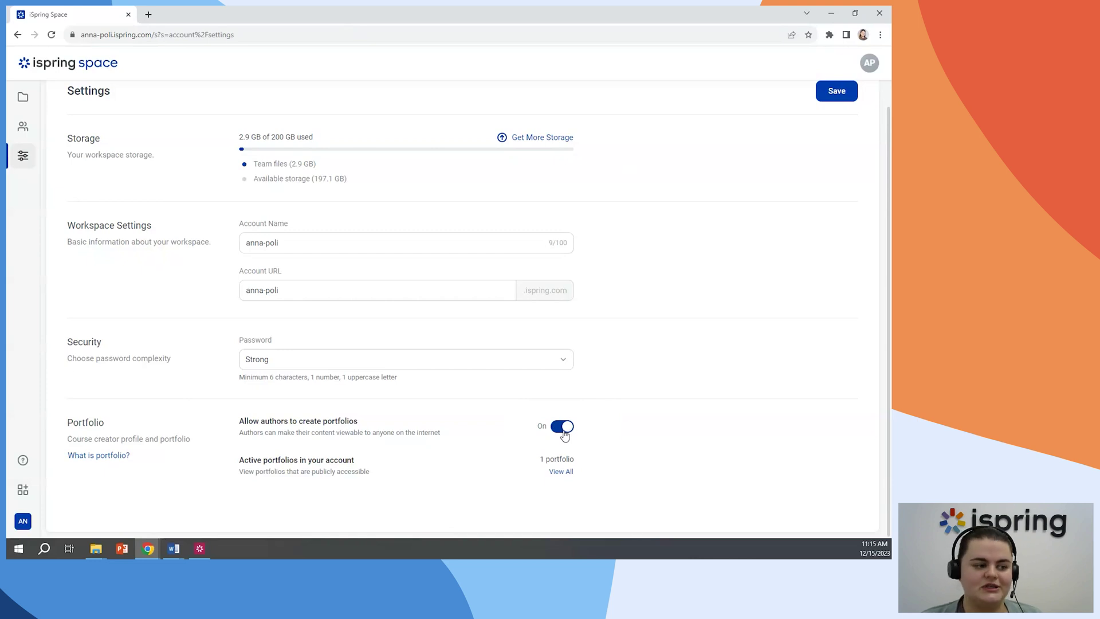
scroll(740, 154, "up", 1)
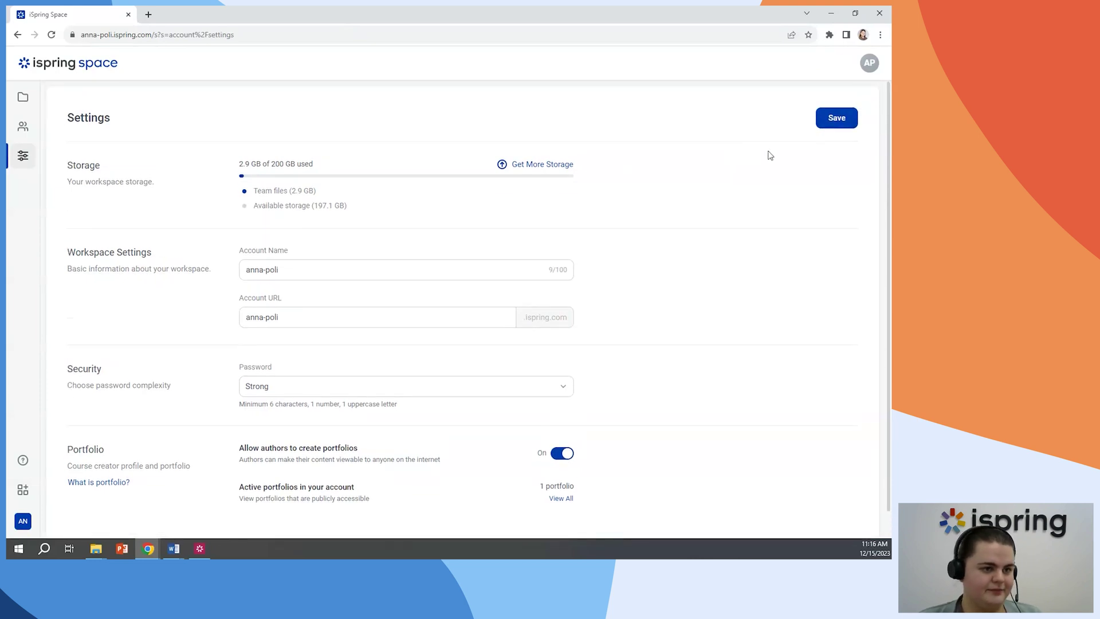
left_click(867, 64)
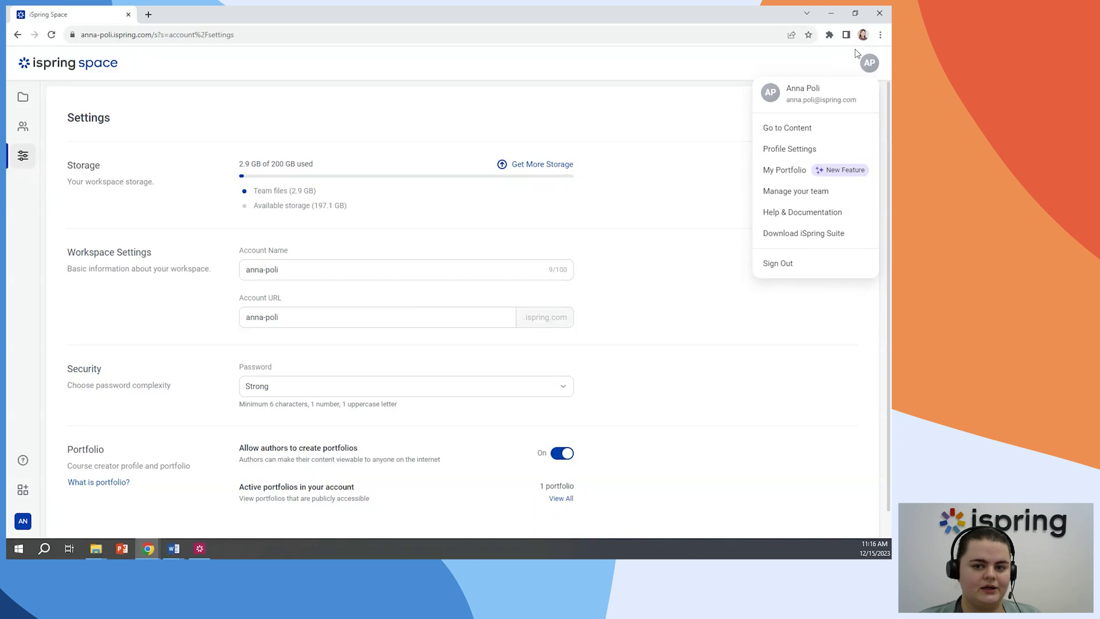
left_click(798, 170)
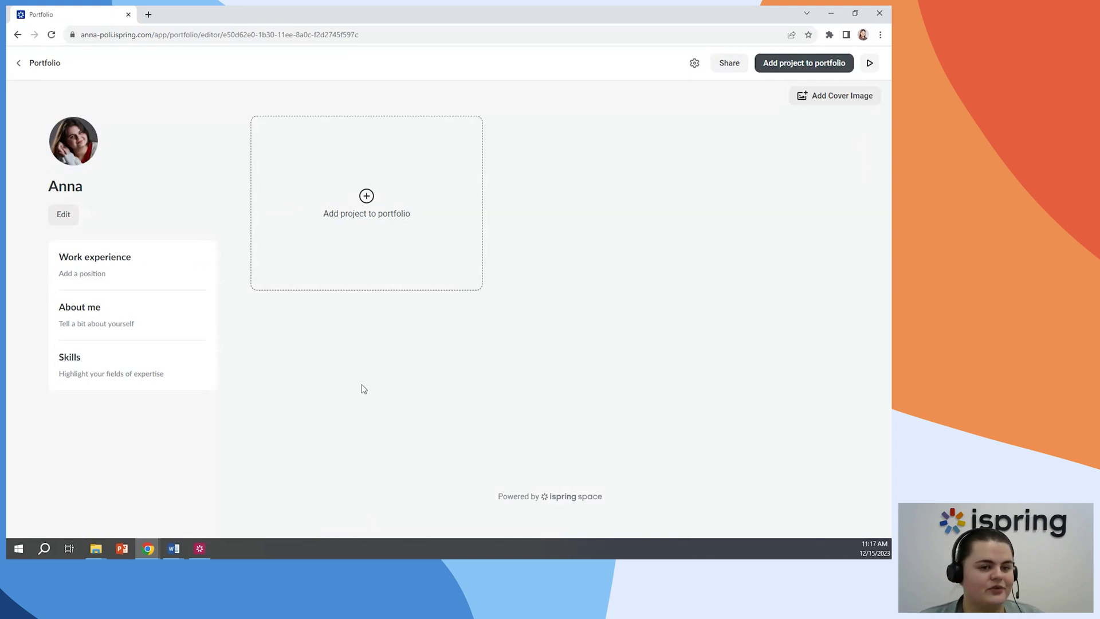
- Enter the last name and the job title 'Senior Instructional Designer' in the profile details
left_click(71, 220)
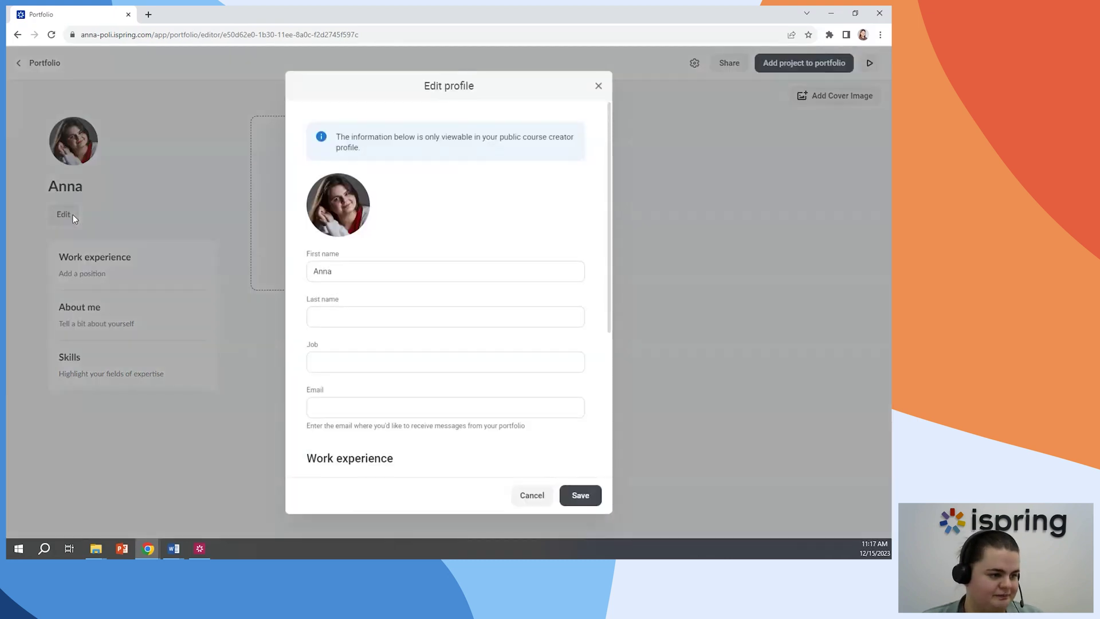
left_click(398, 319)
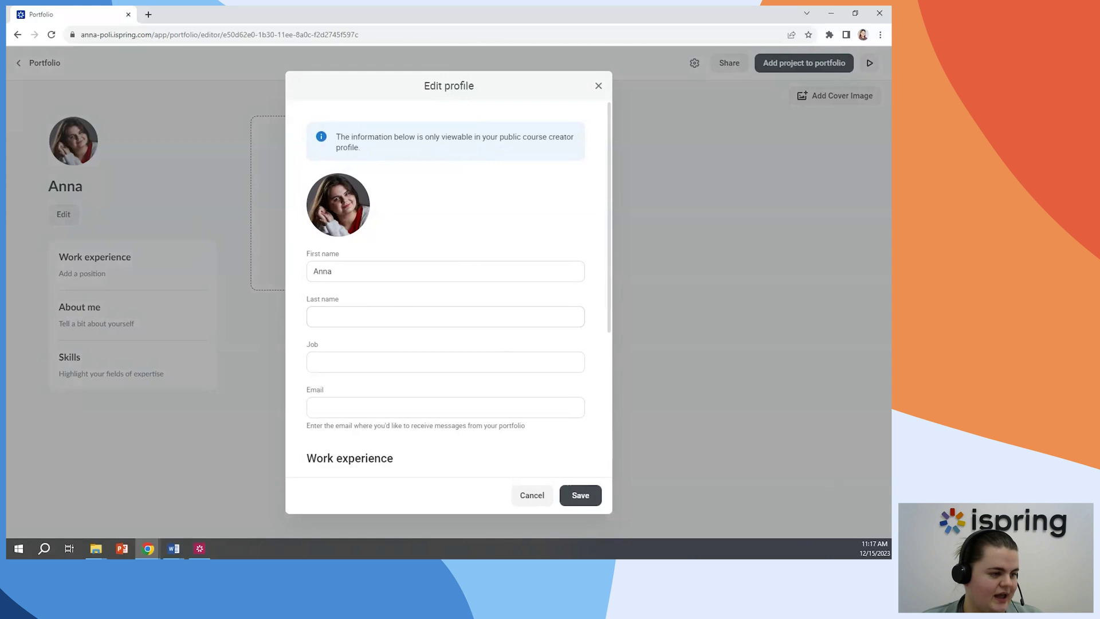
left_click(381, 316)
type("Po")
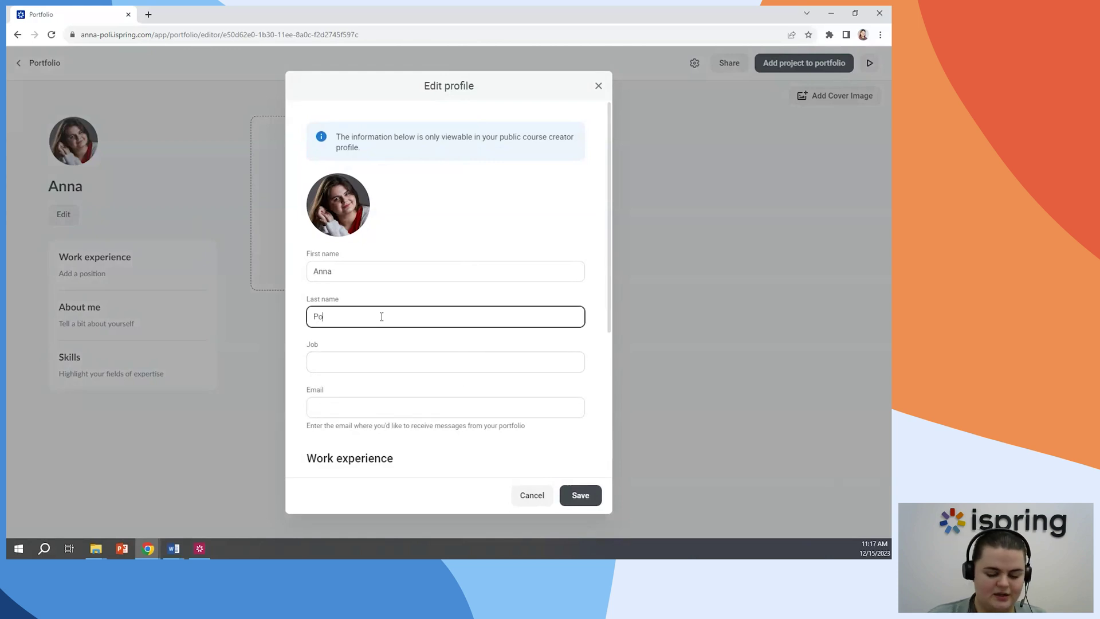
type("li")
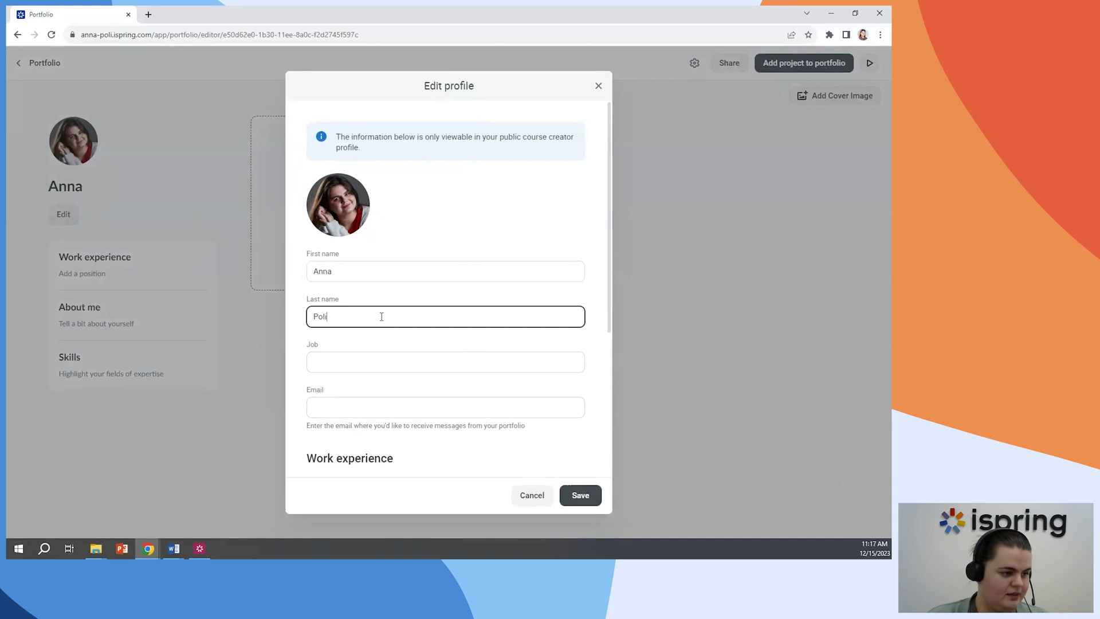
key("Tab")
type("Sen")
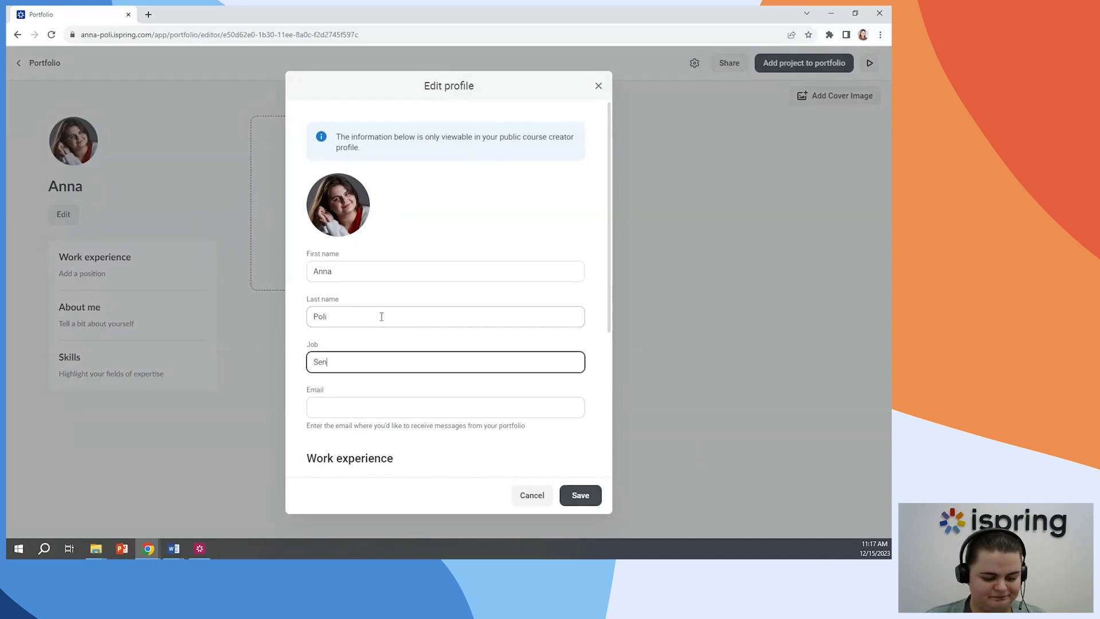
type("ior Ins")
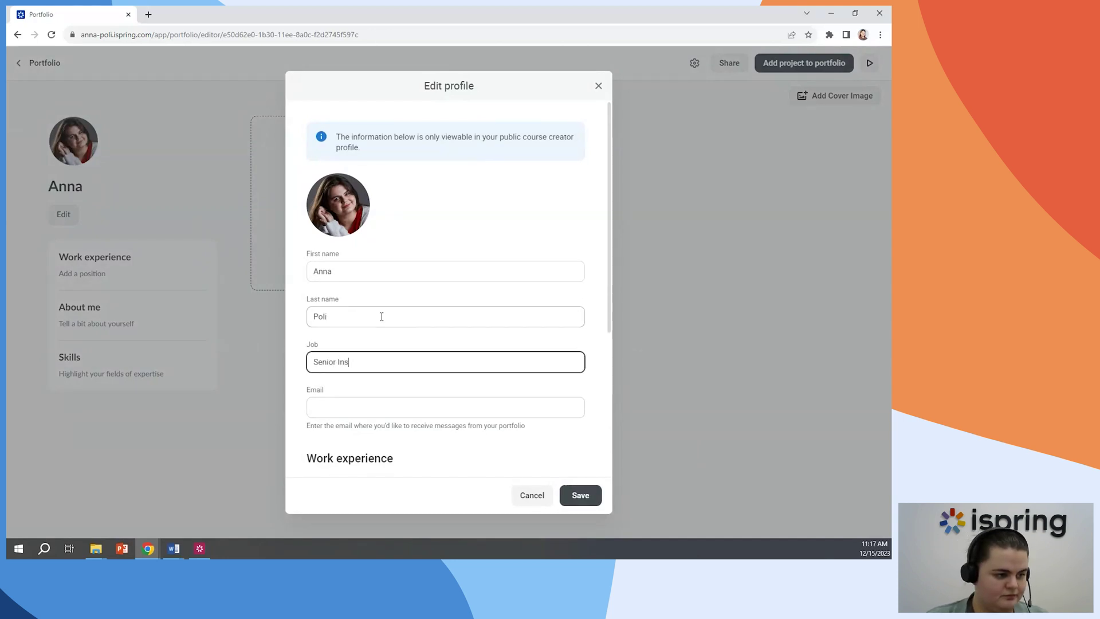
type("tructional Designer")
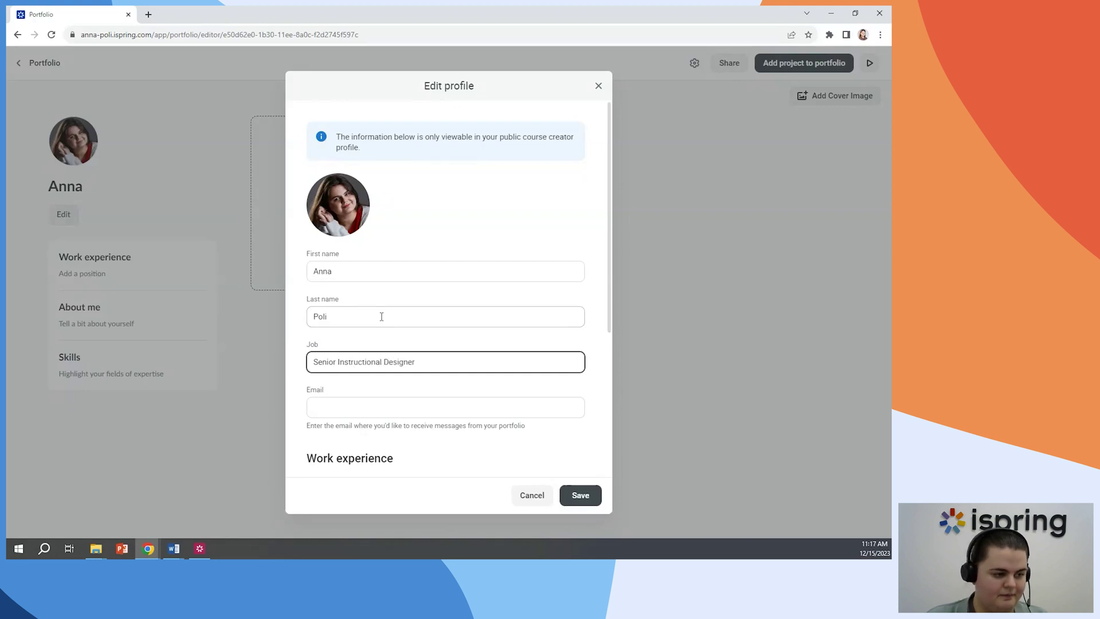
- Add a current iSpring work position as Senior Instructional Designer, starting December 2016
scroll(452, 314, "down", 4)
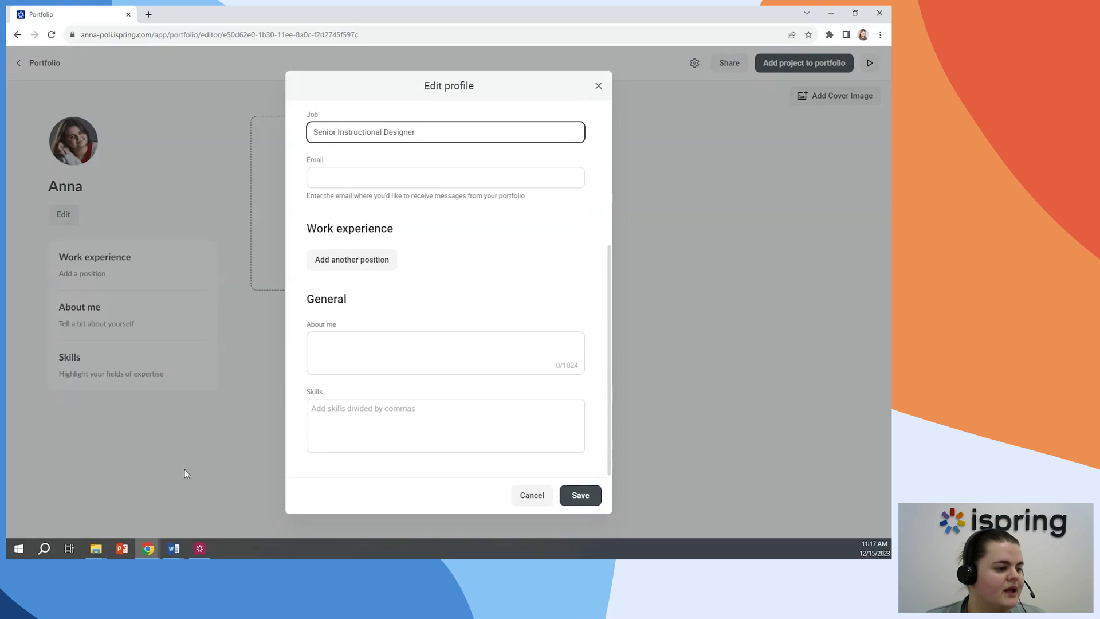
left_click(370, 265)
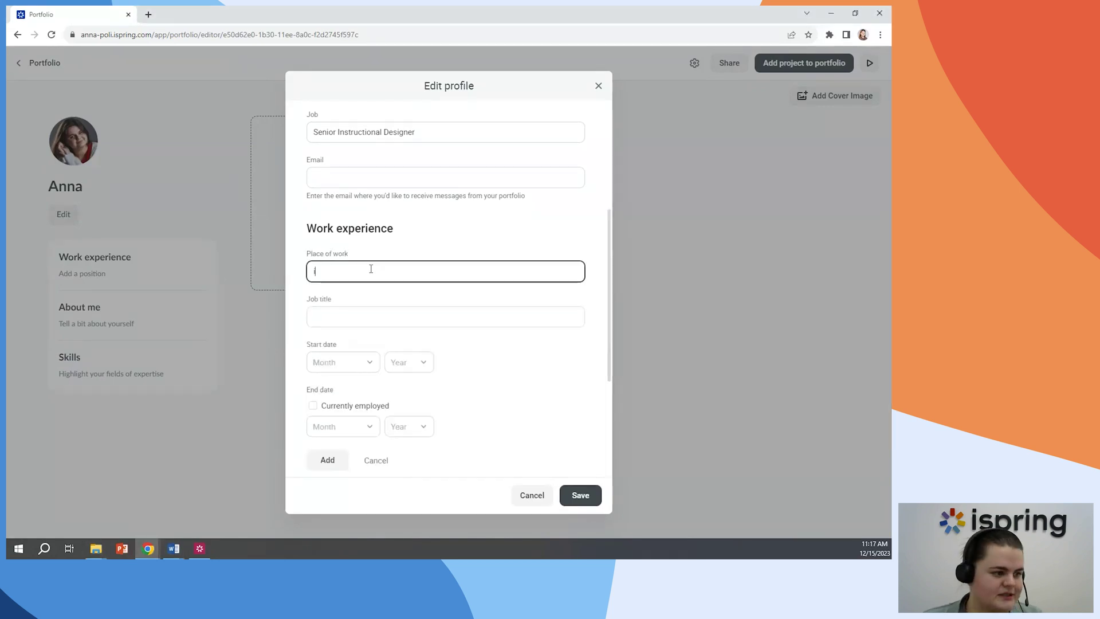
type("iSpring")
triple_click(364, 132)
key("ctrl+c")
left_click(415, 317)
key("ctrl+v")
left_click(356, 301)
left_click(343, 256)
left_click(410, 257)
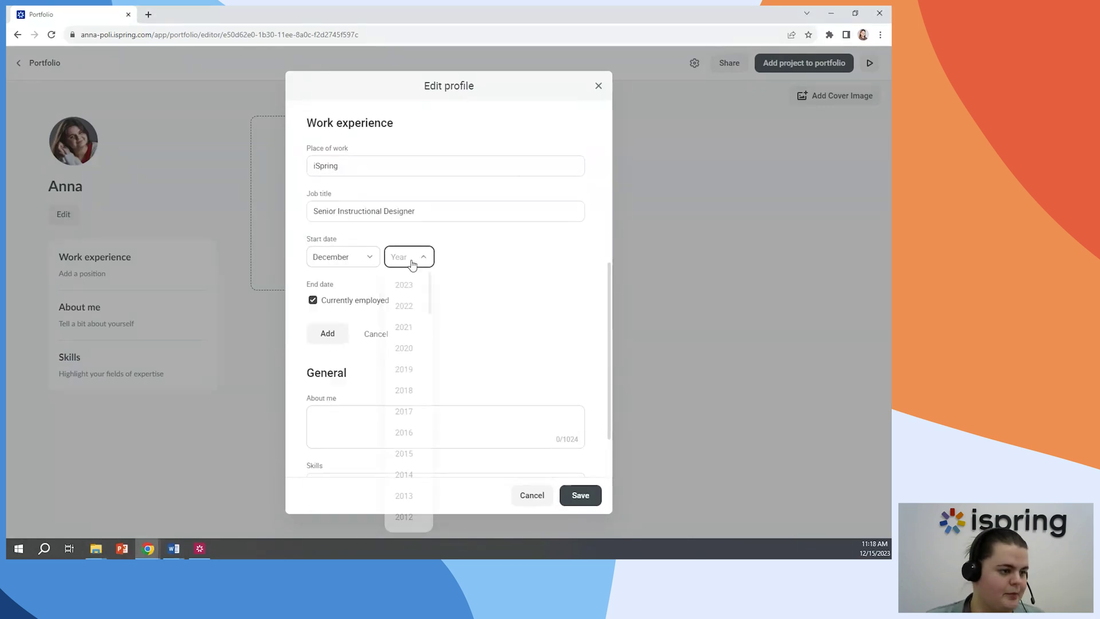
left_click(404, 432)
left_click(324, 256)
- Paste the About me blurb, add skills iSpring Suite, iSpring Learn and LMS, and save
left_click(442, 351)
key("ctrl+v")
left_click(452, 422)
type("iSpring Suite")
key("Return")
type("iSpring Learn")
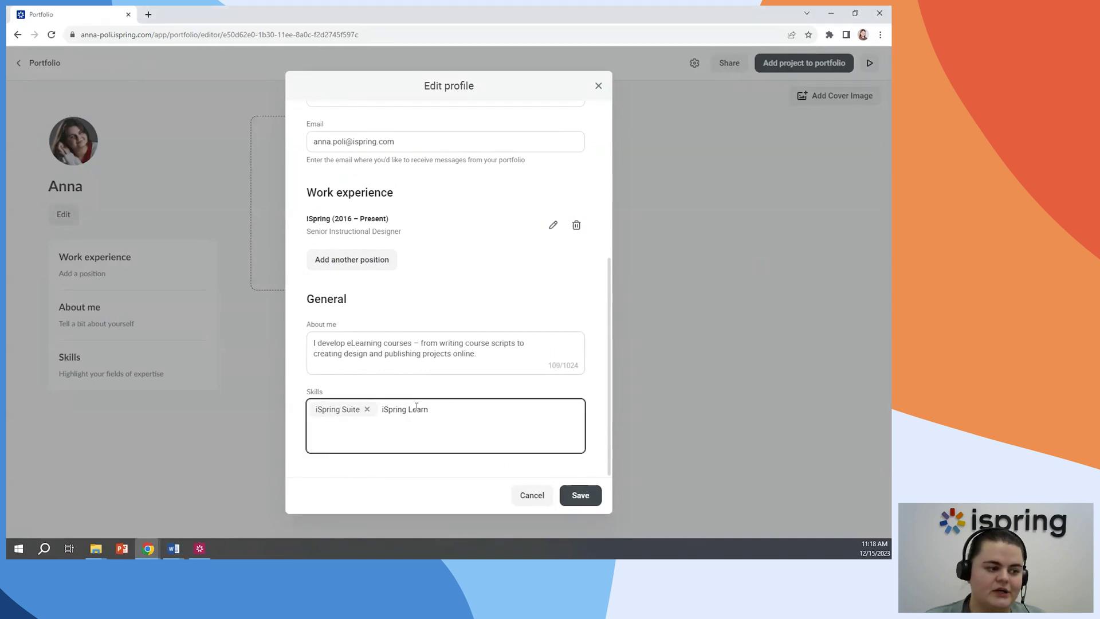
key("Return")
key("alt+Tab")
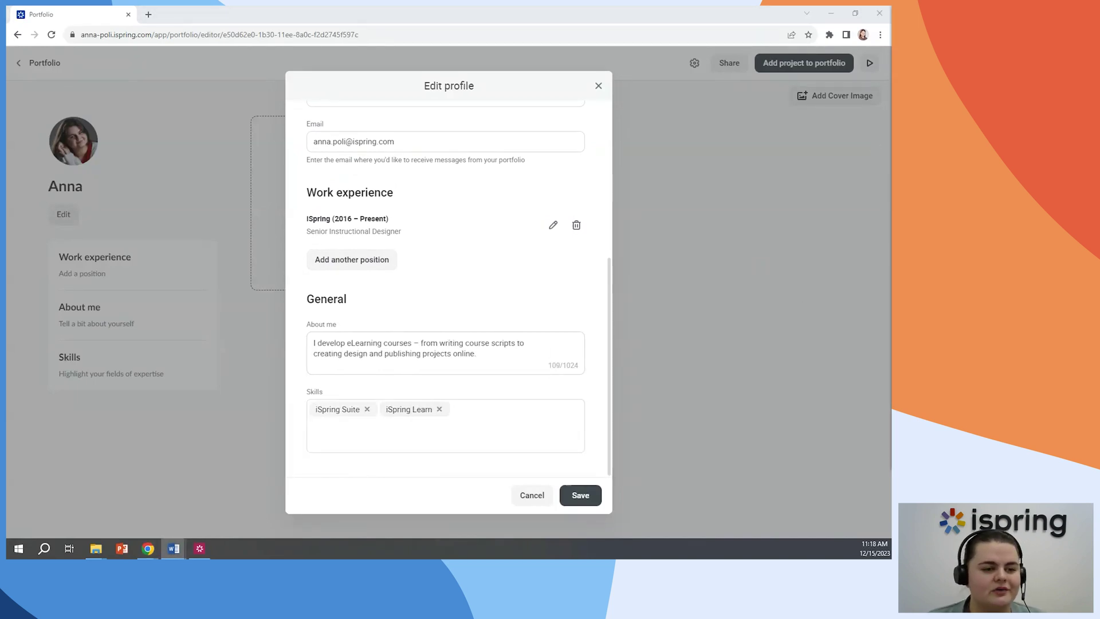
left_click(496, 411)
type("LMS")
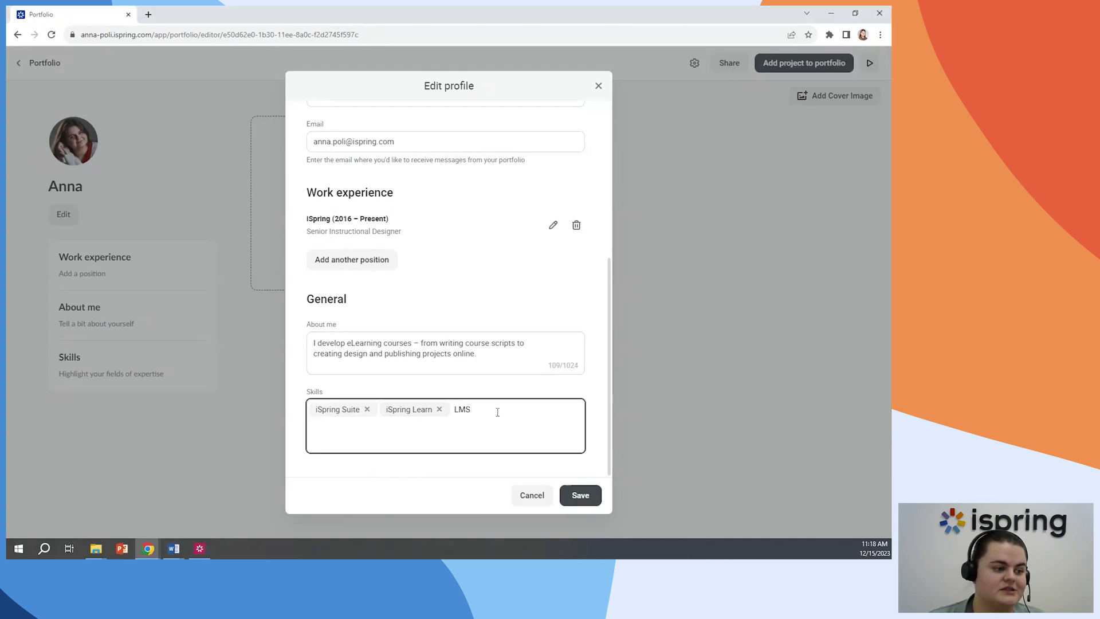
key("Return")
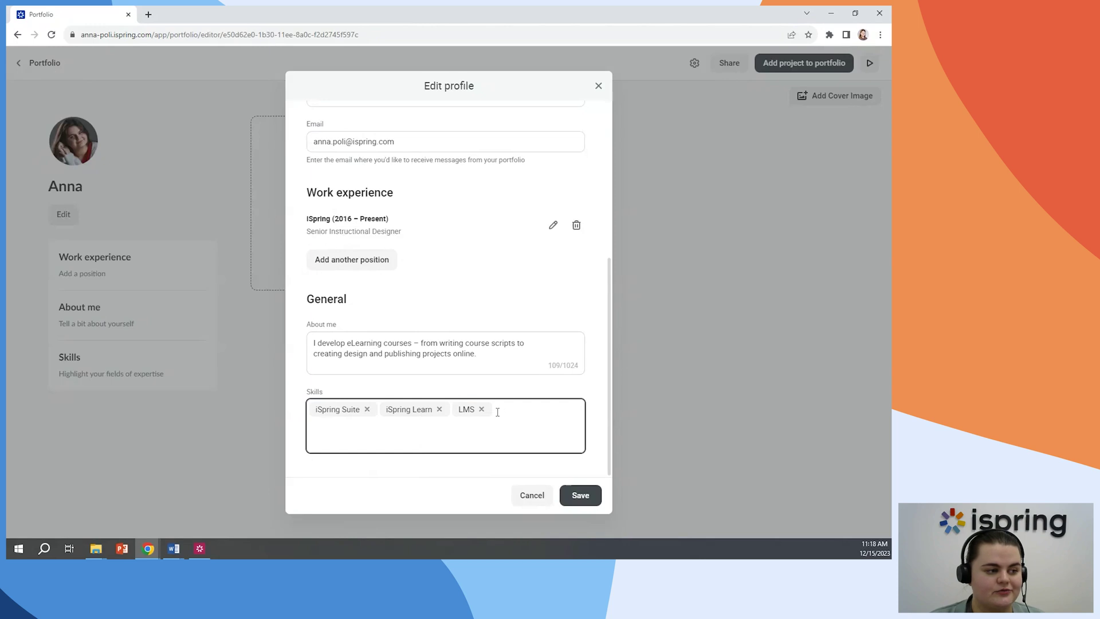
left_click(581, 495)
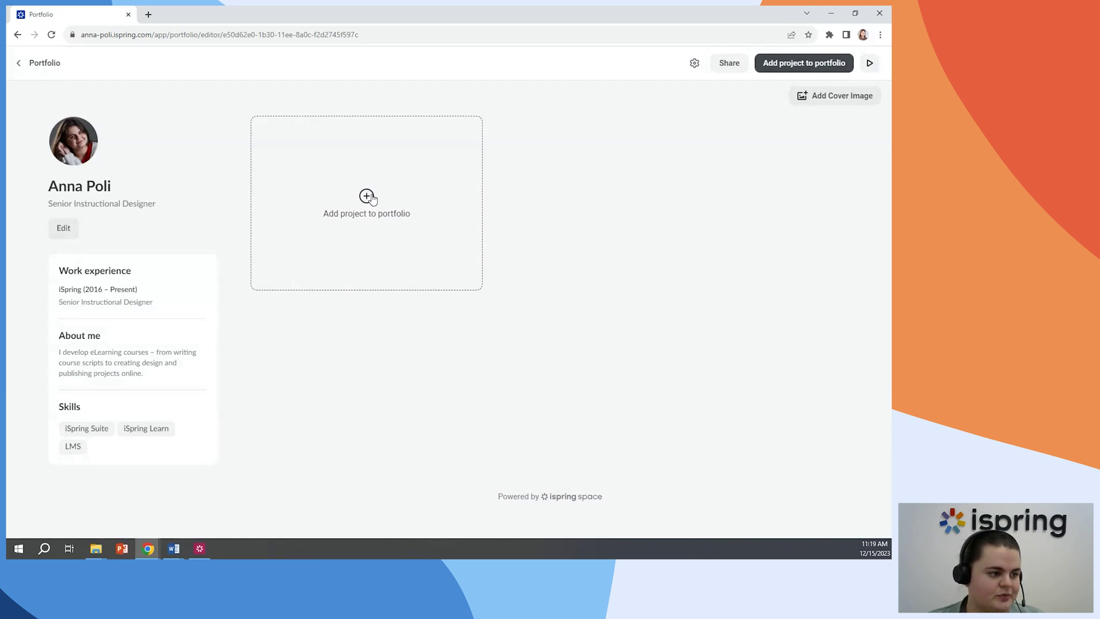
- Add the Fire Safety course from All Materials to the portfolio as a project
left_click(371, 198)
left_click(330, 255)
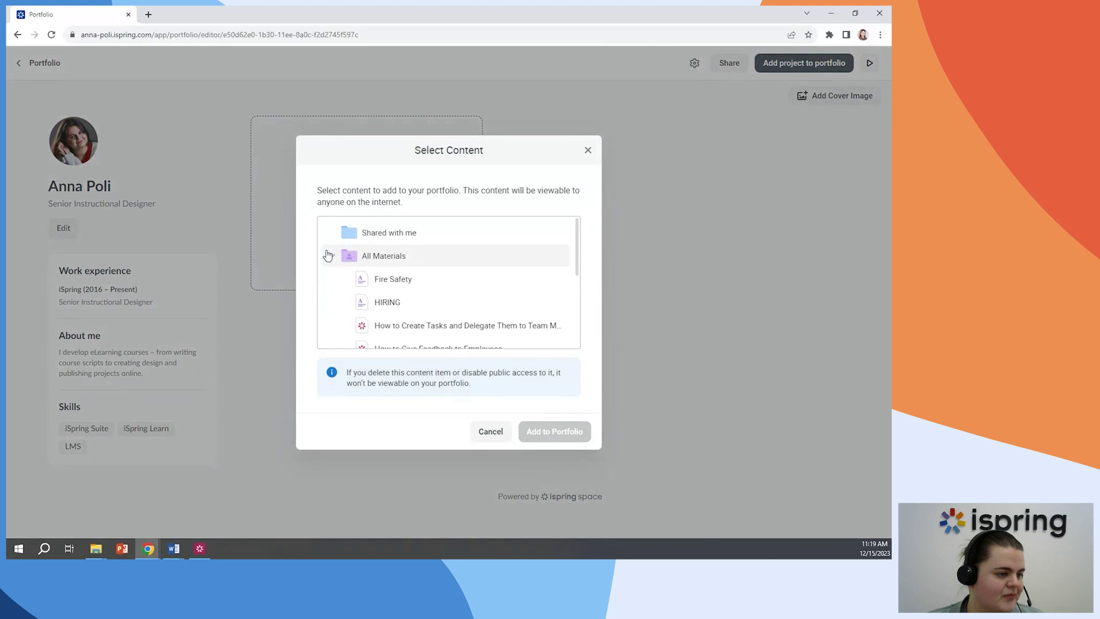
left_click(422, 286)
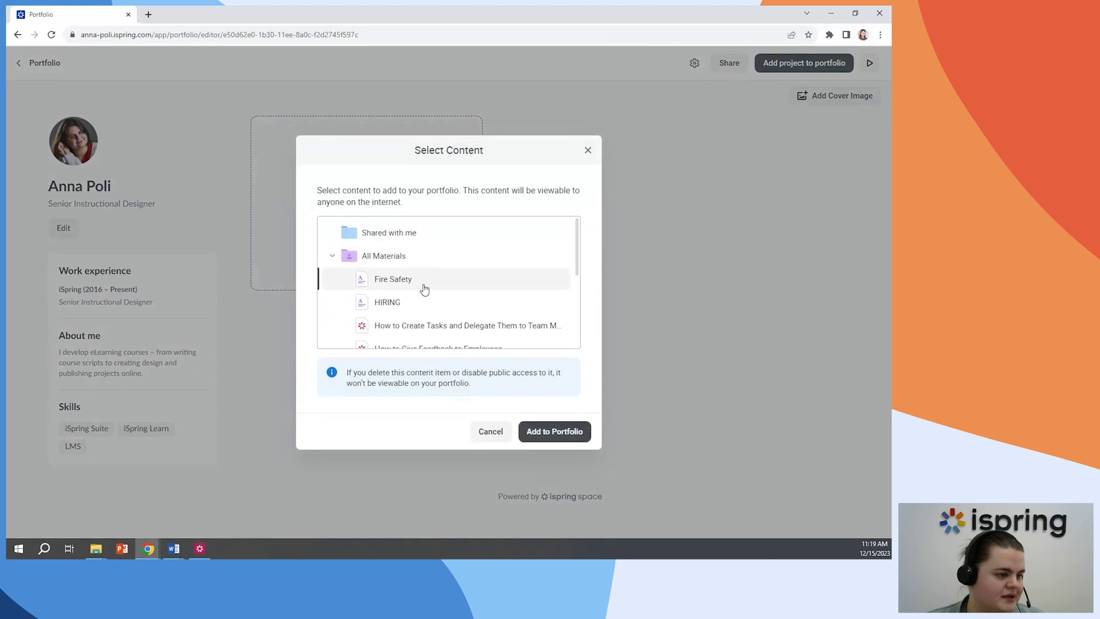
left_click(571, 430)
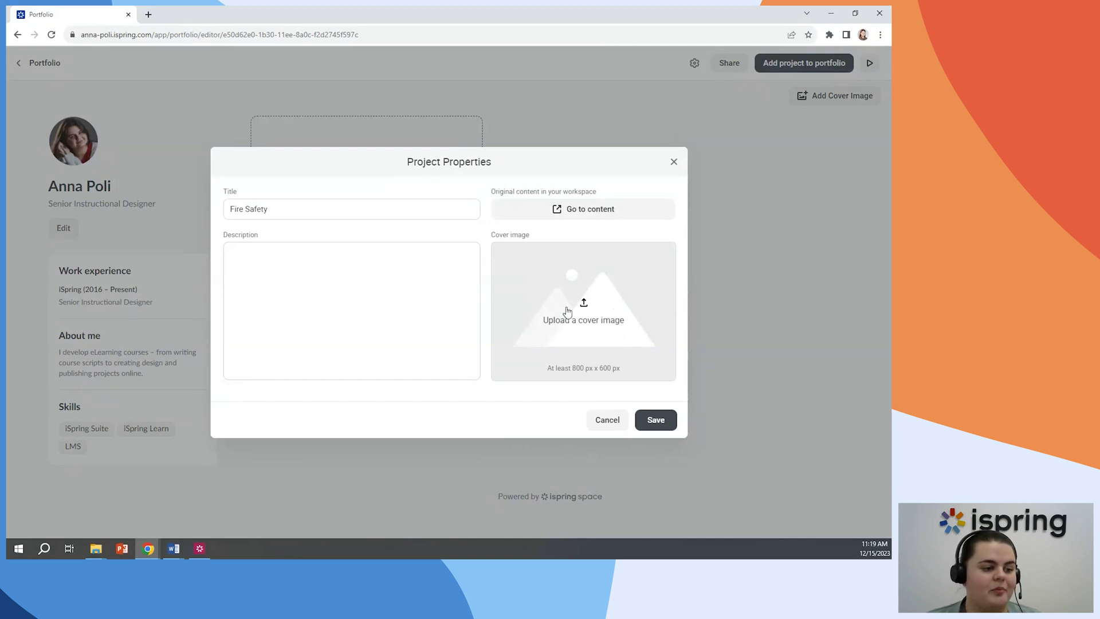
- Give the Fire Safety project its fire cover image and pasted course description, then save it
left_click(602, 305)
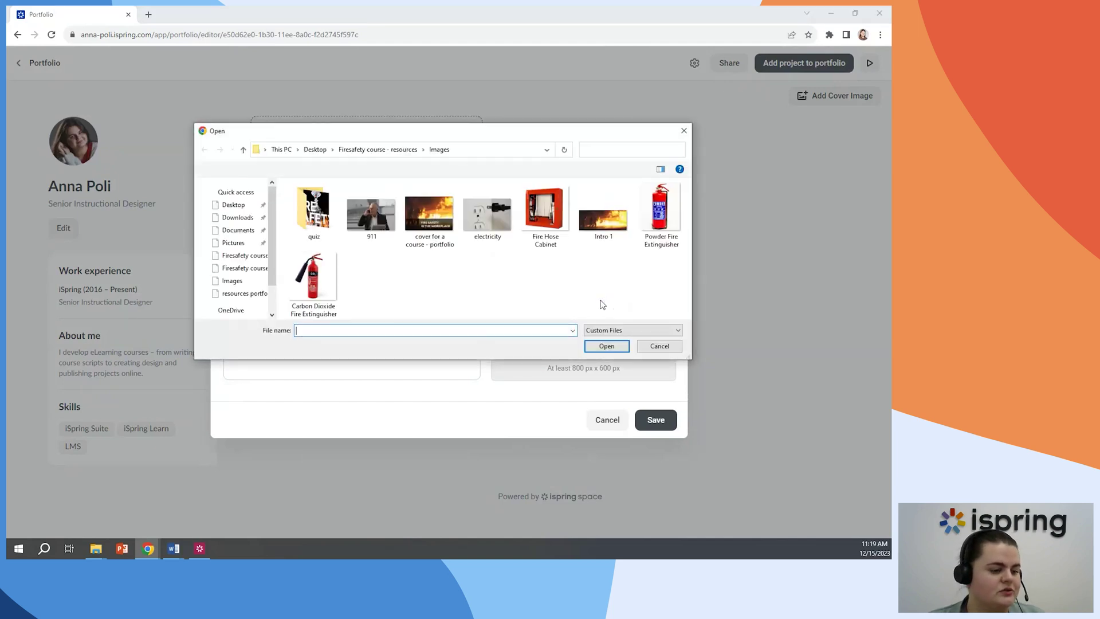
double_click(430, 221)
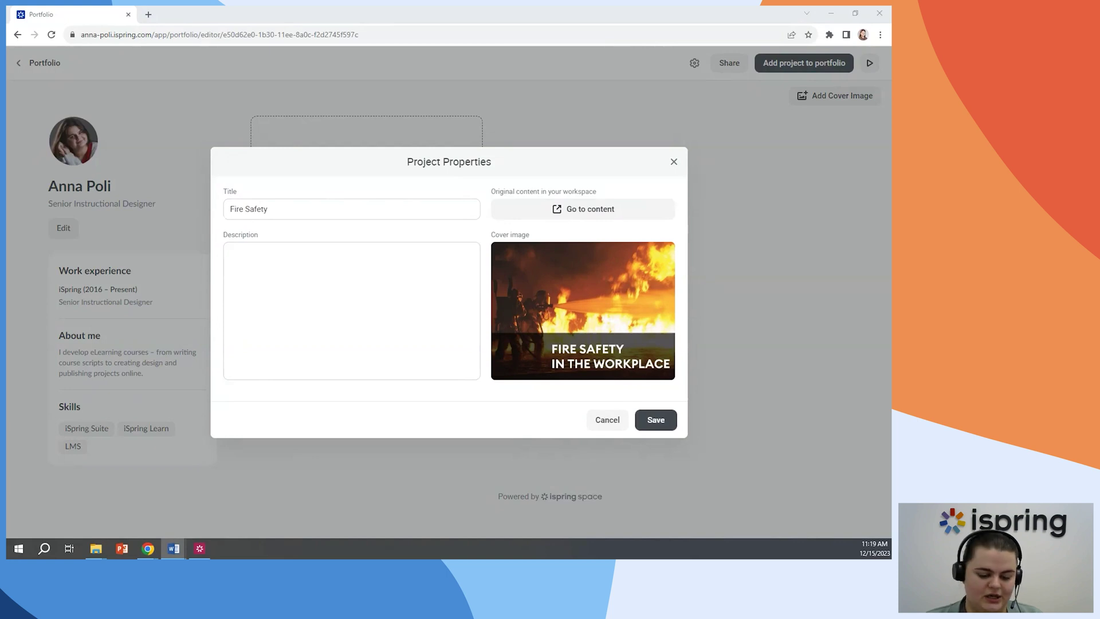
left_click(291, 298)
key("ctrl+v")
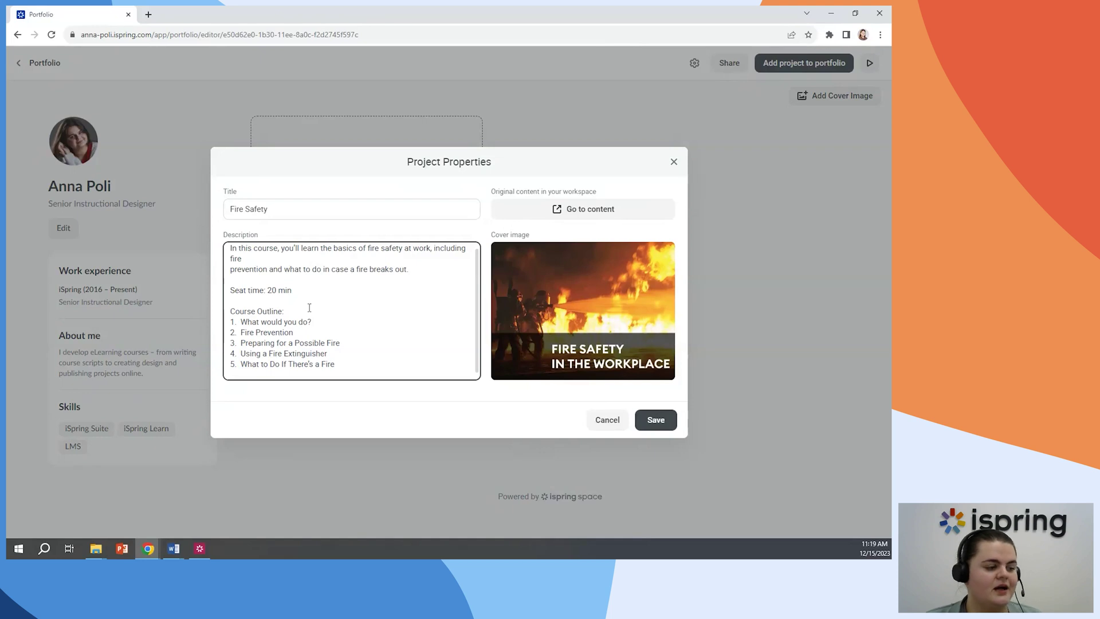
key("BackSpace")
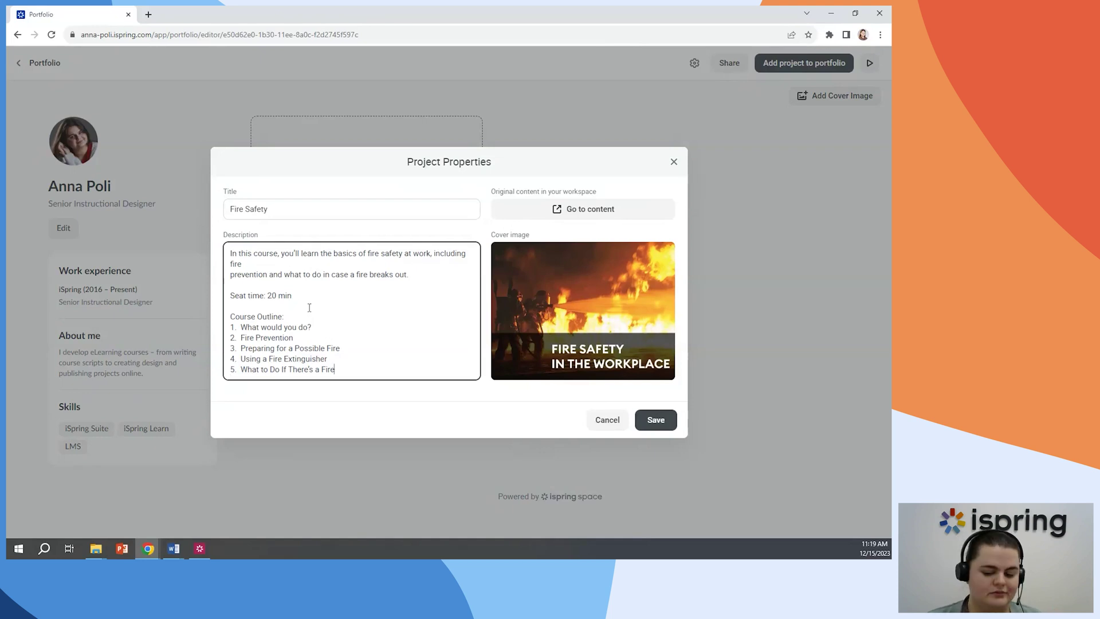
left_click(656, 420)
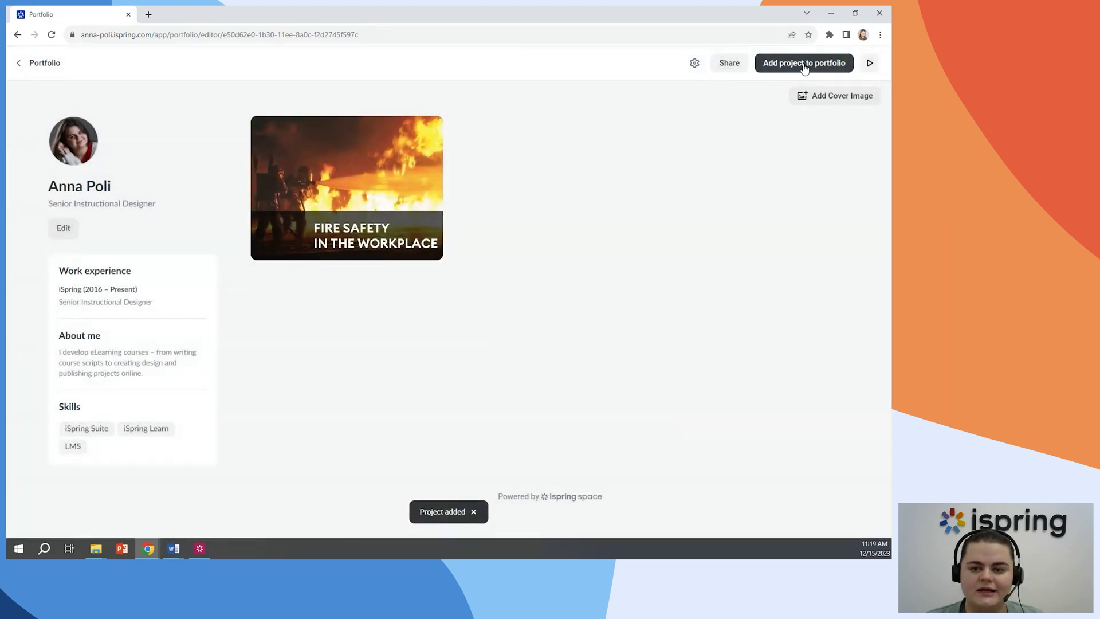
left_click(805, 68)
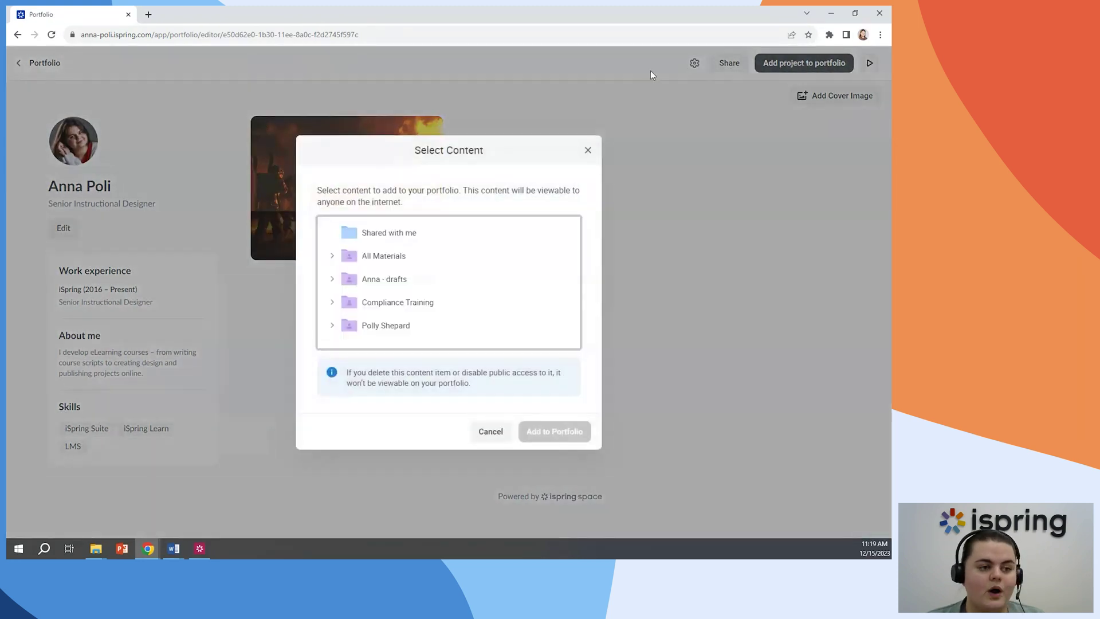
- Add the How to Give Feedback to Employees course as a project with a cover image and save
left_click(333, 259)
scroll(445, 283, "down", 3)
scroll(444, 282, "up", 1)
left_click(447, 294)
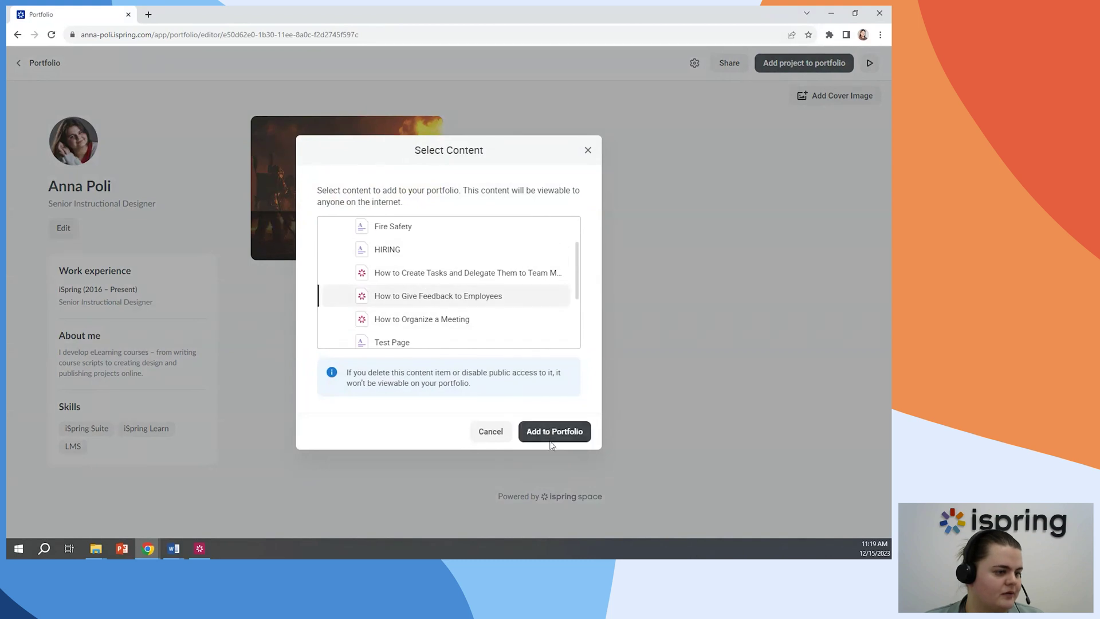
left_click(554, 432)
left_click(584, 310)
left_click_drag(478, 140, 469, 364)
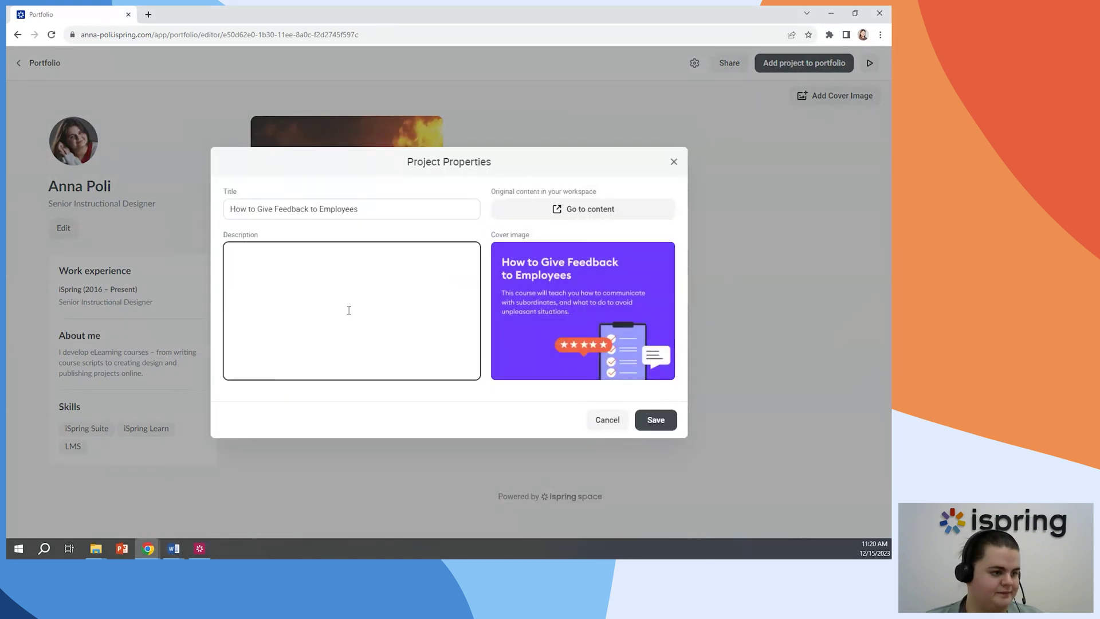
left_click(655, 420)
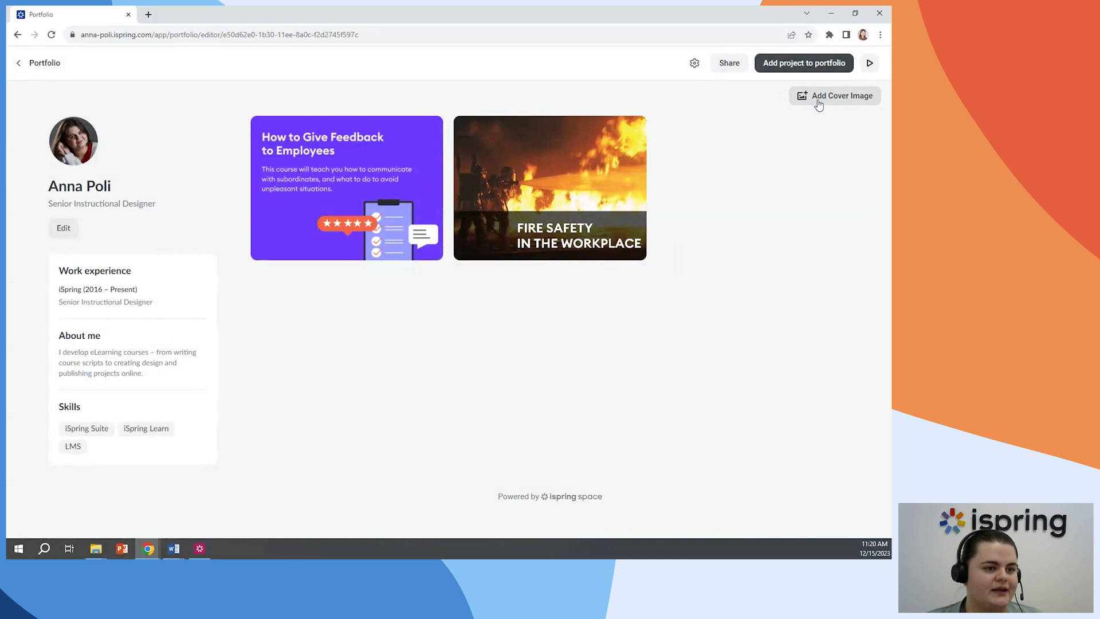
- Set the Frame 427321335 image as the portfolio's yellow cover banner
left_click(819, 104)
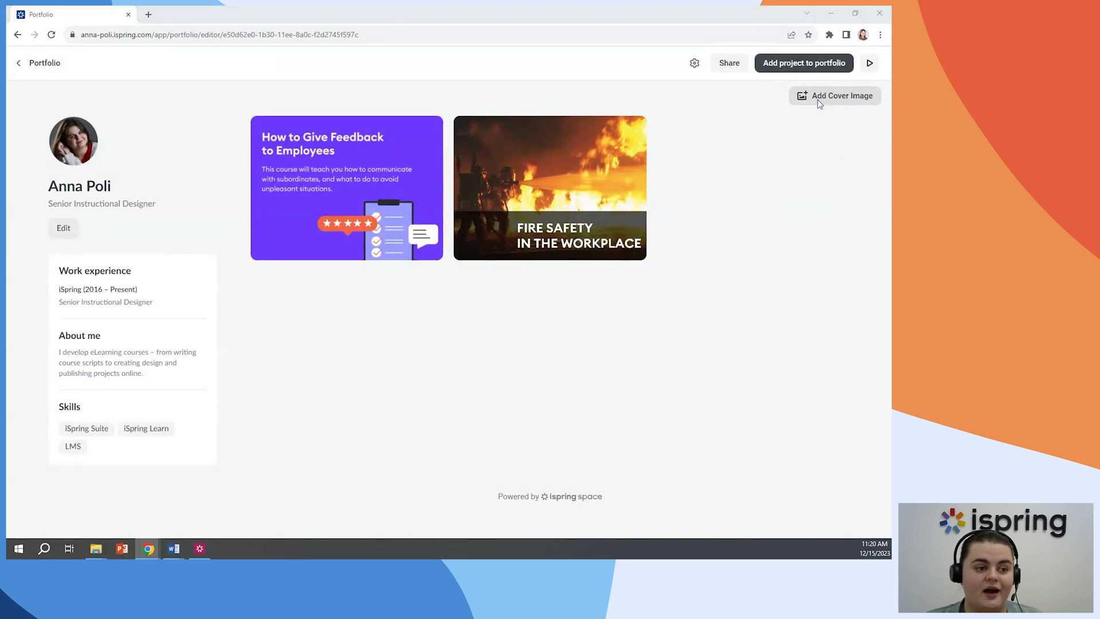
double_click(373, 246)
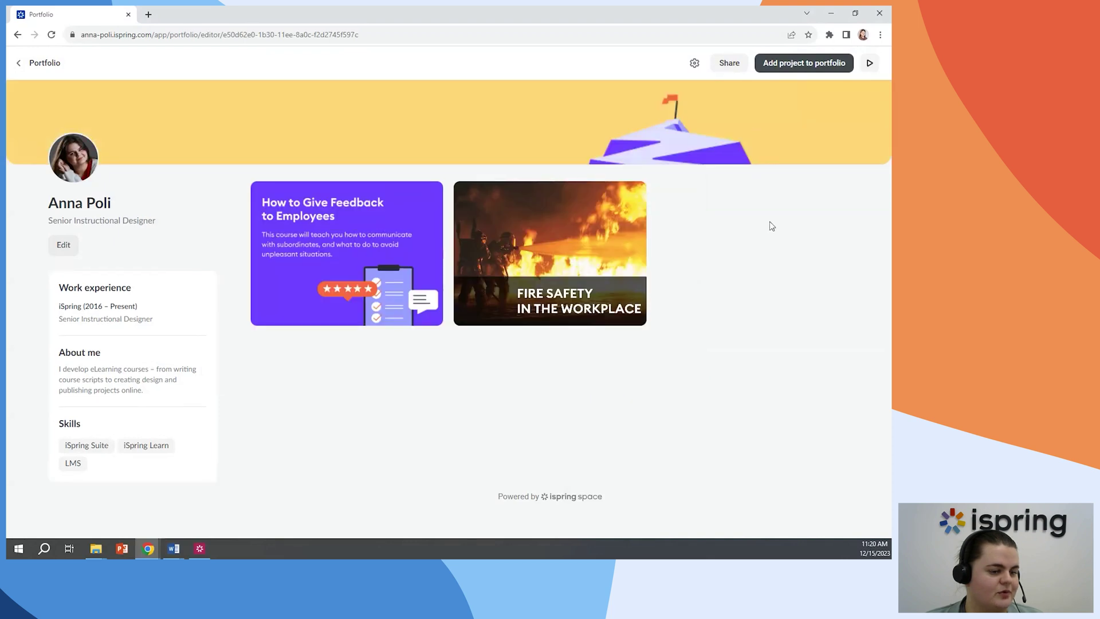
left_click(819, 103)
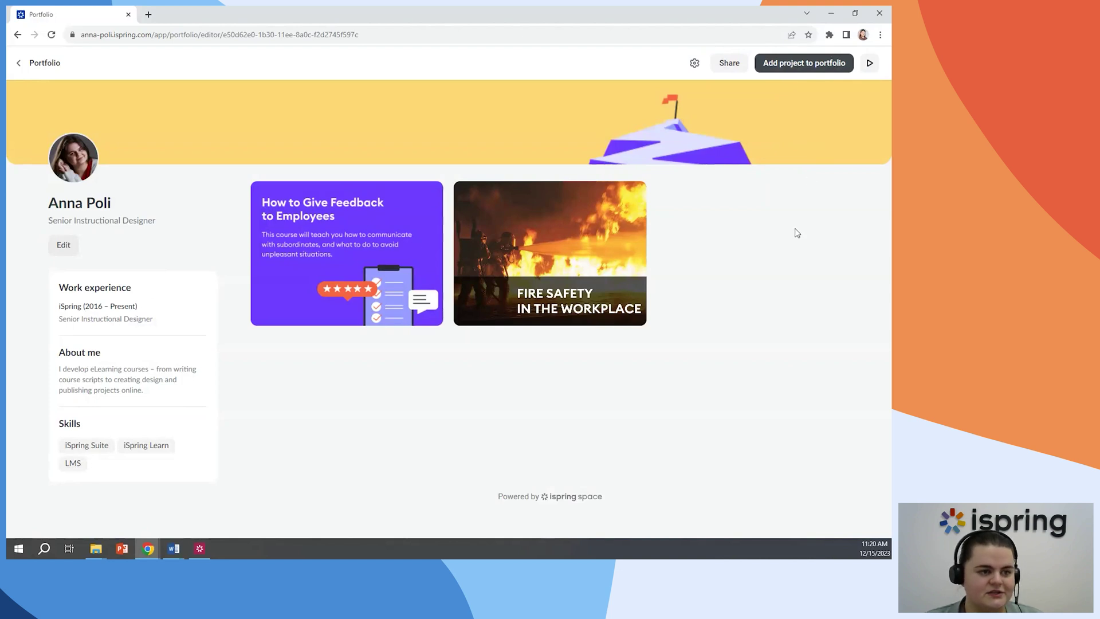
- View the portfolio share link, then open the How to Give Feedback project and advance one slide
left_click(730, 64)
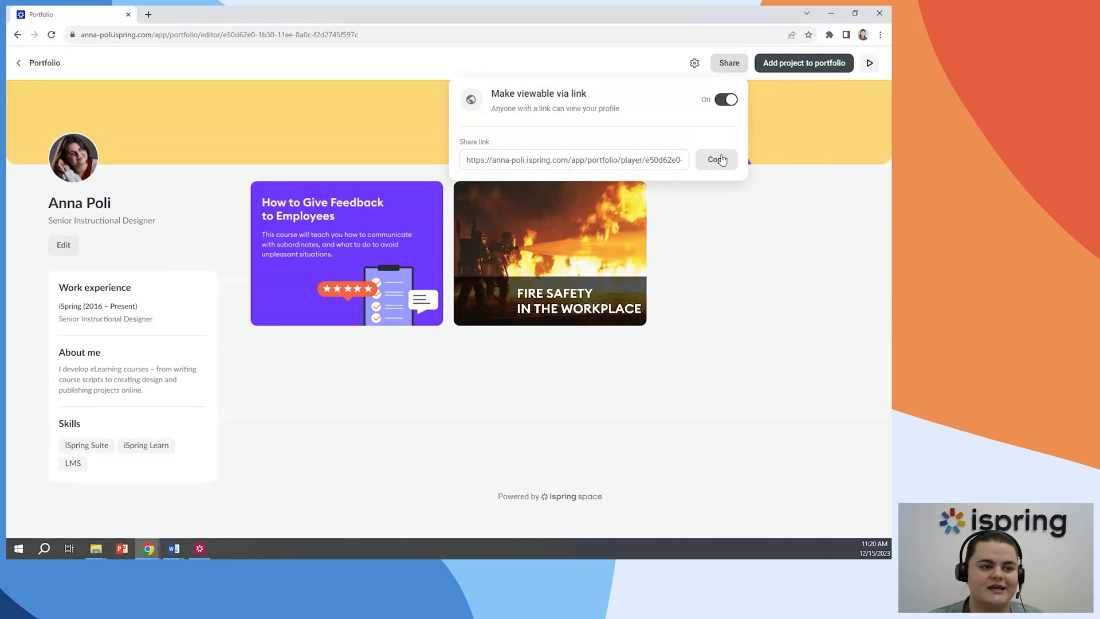
left_click(734, 253)
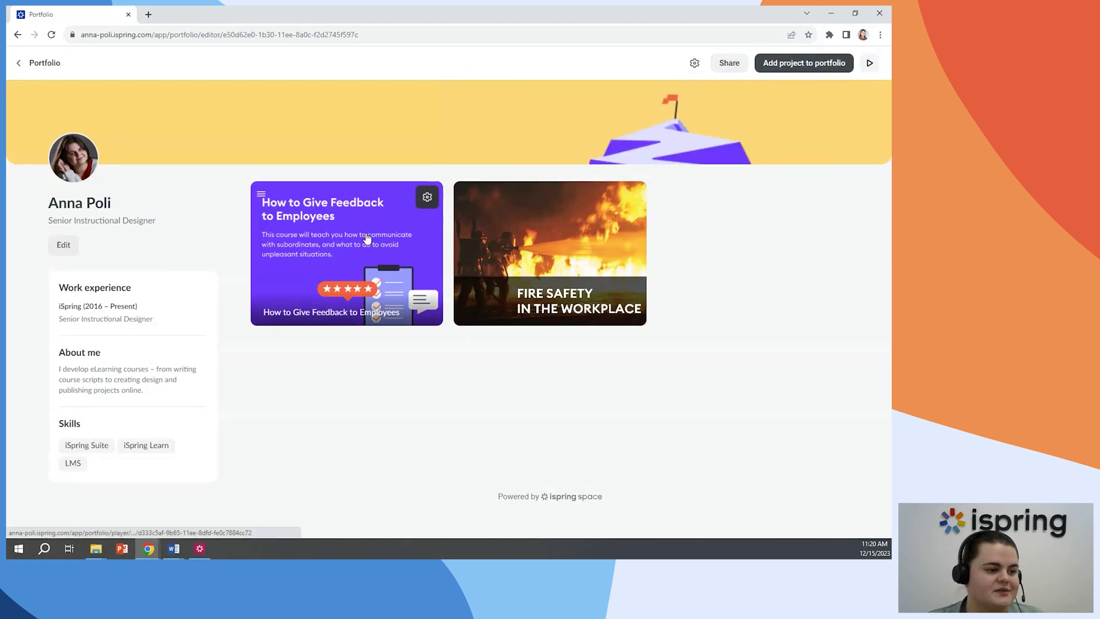
left_click(368, 239)
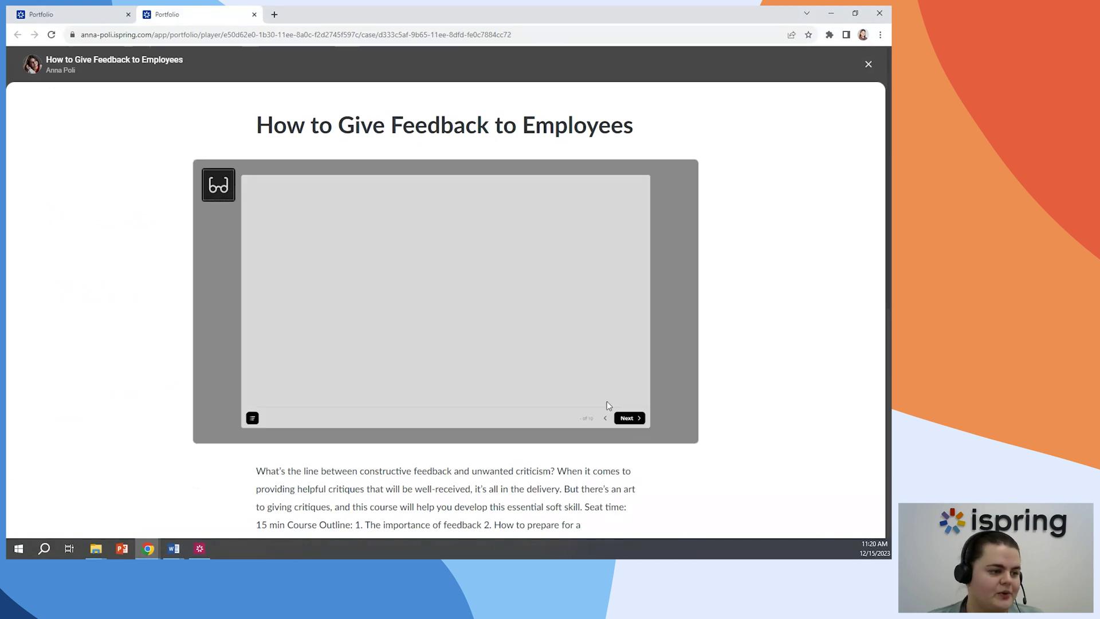
left_click(626, 419)
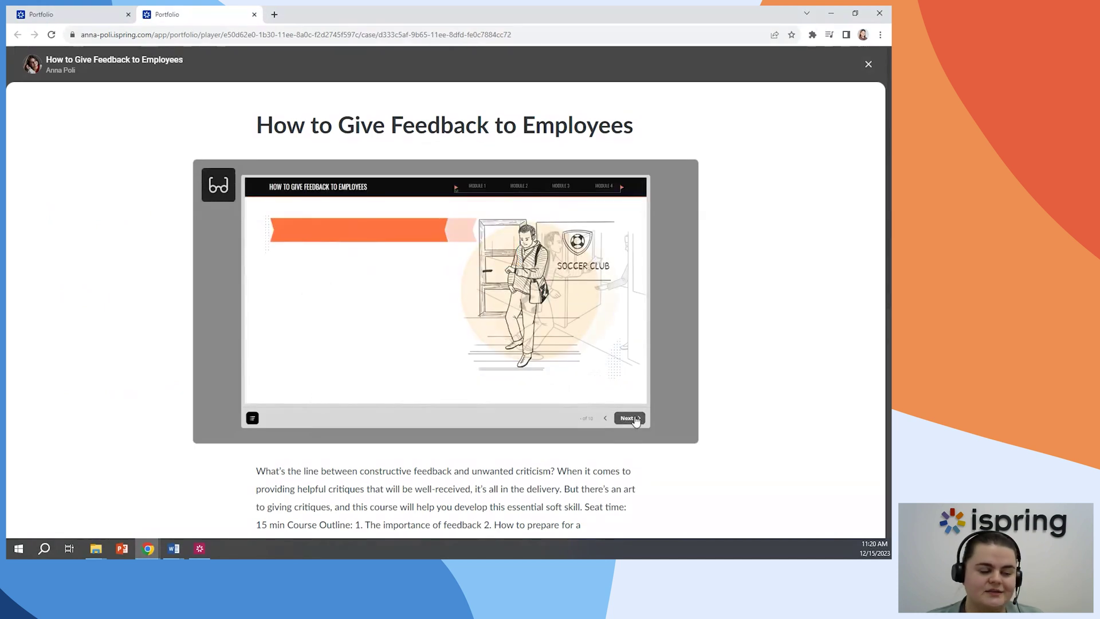